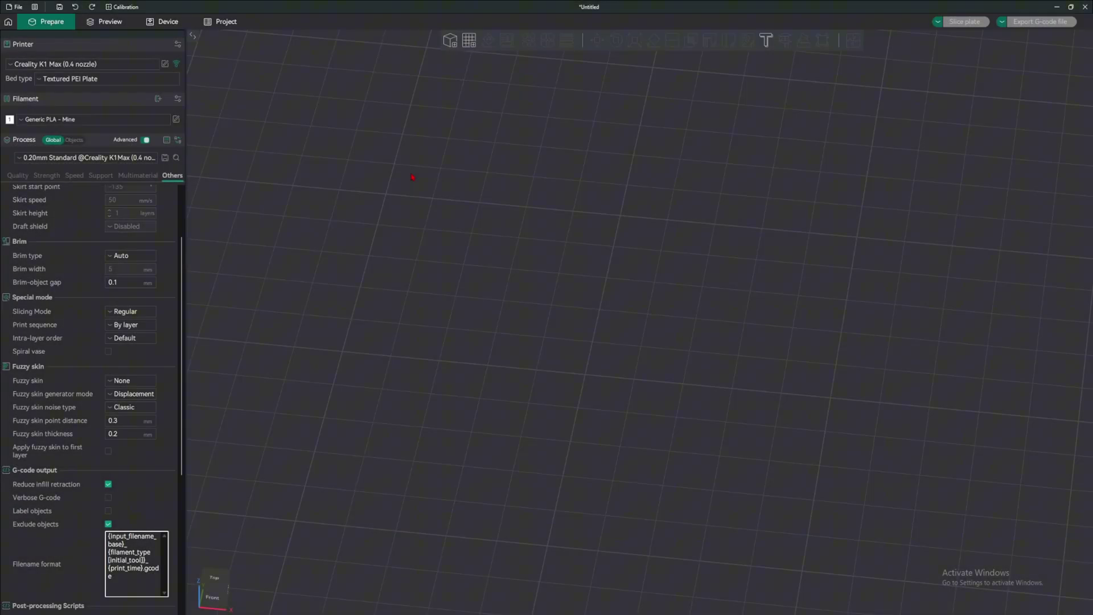
Open the K1 Max printer settings from the edit icon beside the printer preset.
{"action": "scroll", "coordinate": [393, 190], "scroll_direction": "down", "scroll_amount": 5}
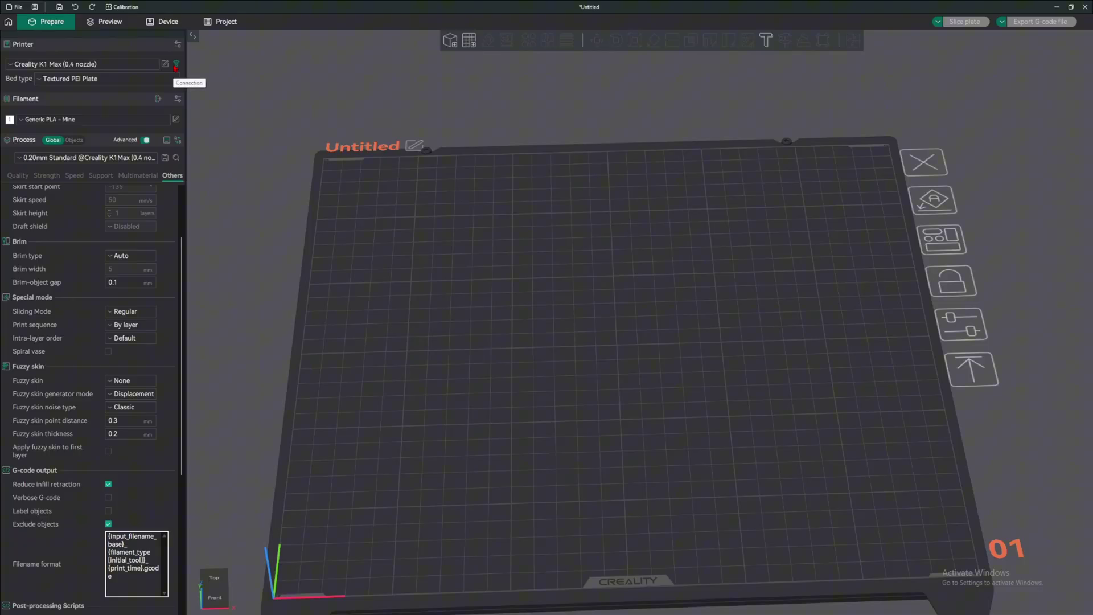
{"action": "left_click", "coordinate": [119, 70]}
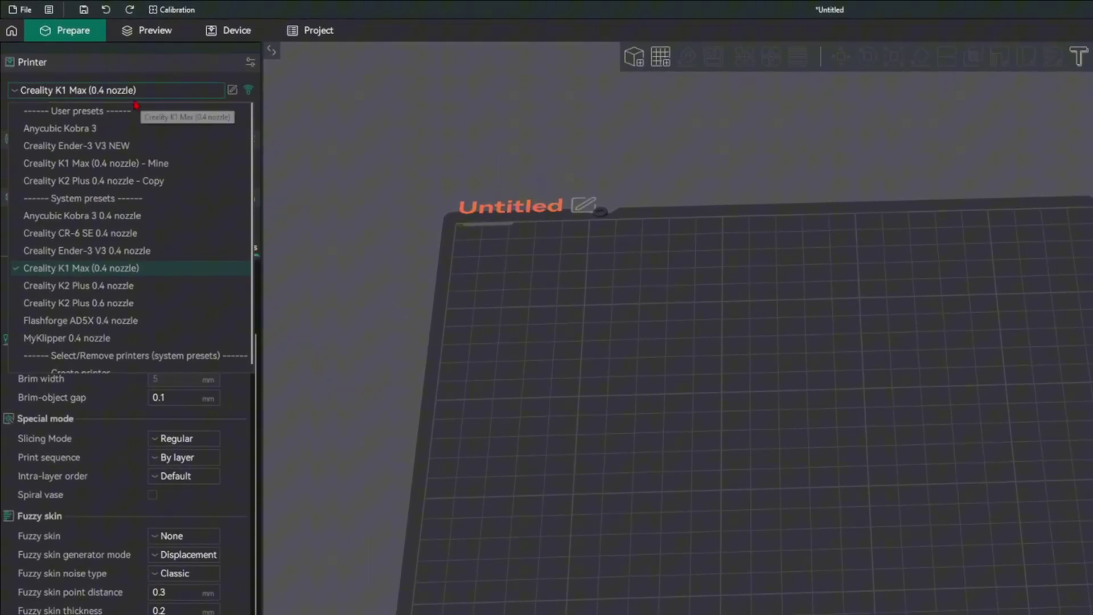
{"action": "left_click", "coordinate": [139, 70]}
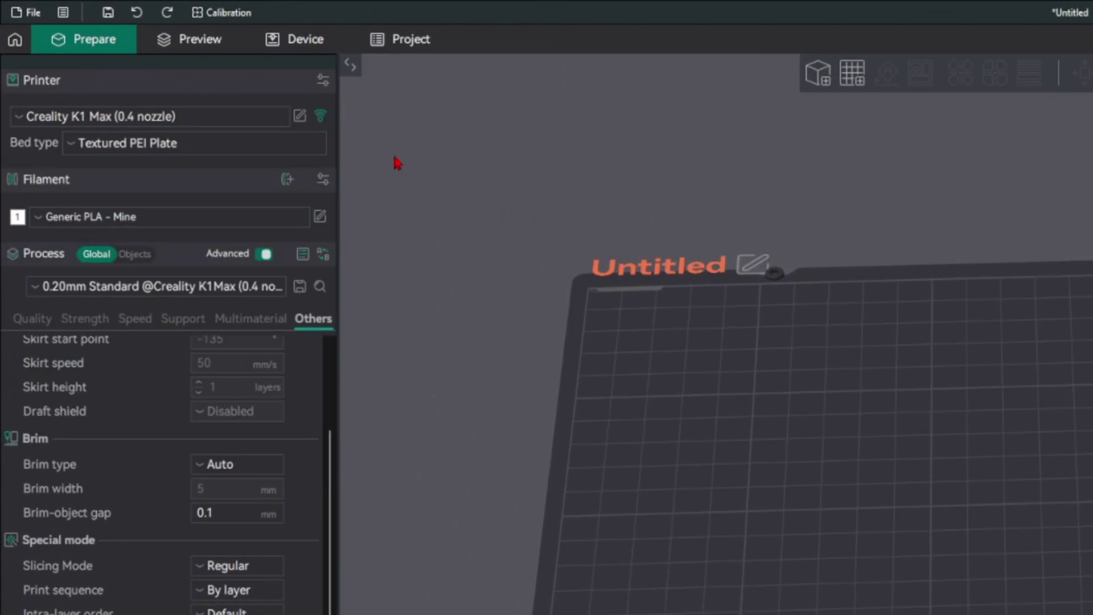
{"action": "left_click", "coordinate": [300, 117]}
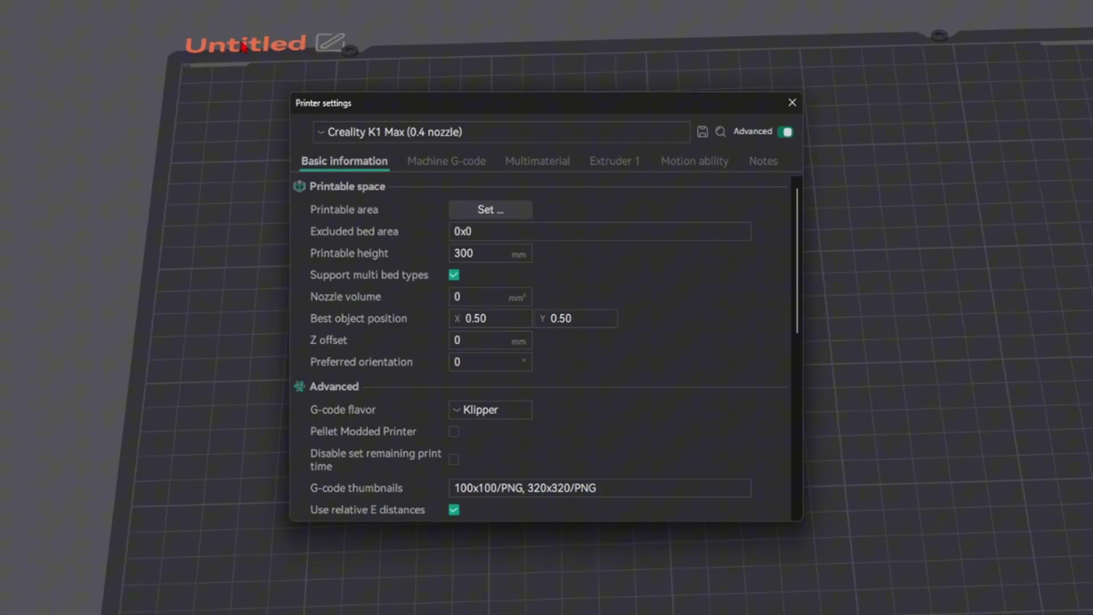
On the Machine G-code tab, scroll to Change filament G-code and select its PAUSE command.
{"action": "left_click", "coordinate": [448, 166]}
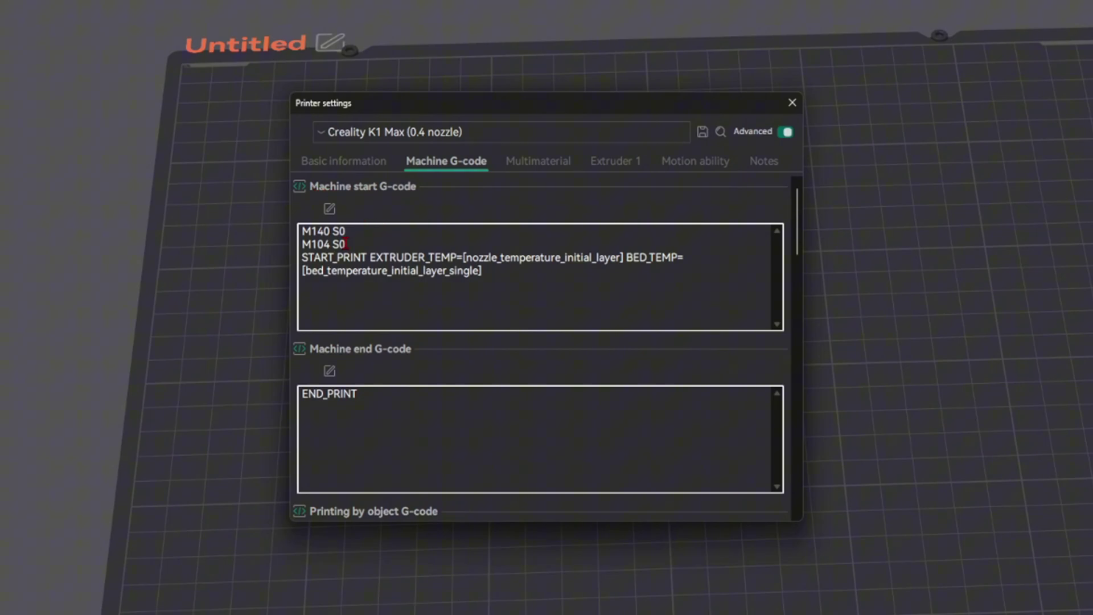
{"action": "left_click", "coordinate": [481, 272]}
{"action": "key", "text": "ctrl+a"}
{"action": "left_click", "coordinate": [509, 259]}
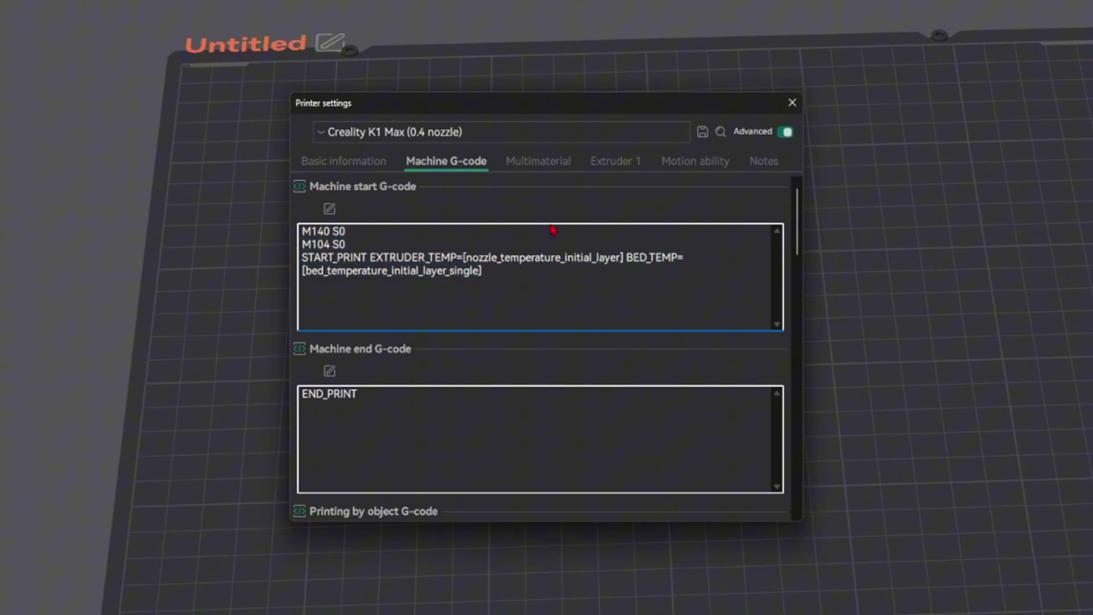
{"action": "left_click_drag", "start_coordinate": [797, 196], "coordinate": [825, 387]}
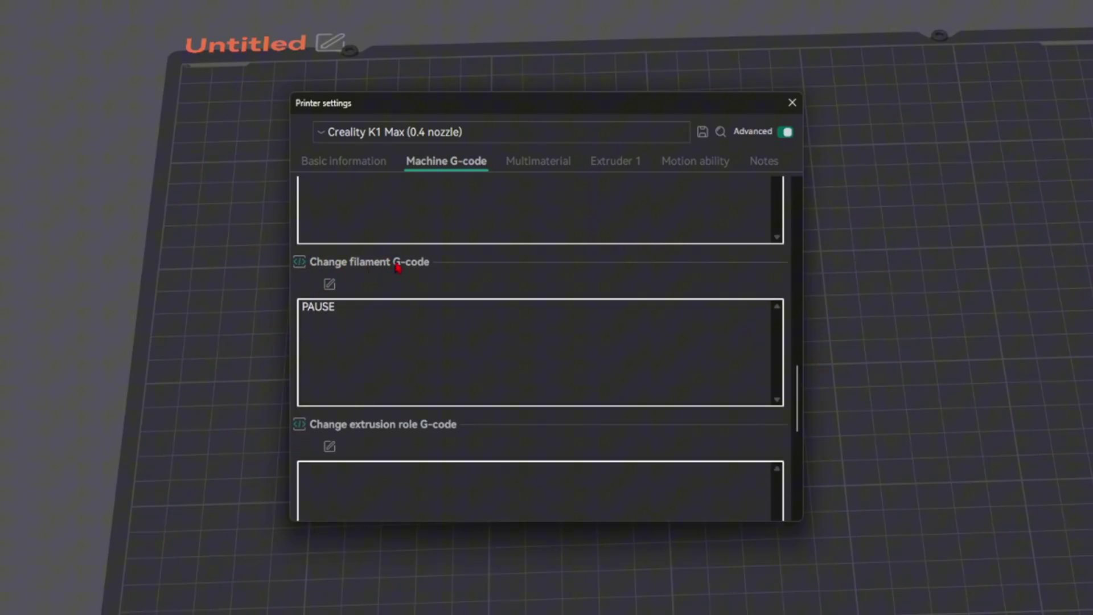
{"action": "left_click", "coordinate": [294, 325]}
{"action": "key", "text": "ctrl+a"}
In Creality Print, open the Creality K1 Max 0.4 nozzle preset's Machine G-code settings.
{"action": "left_click", "coordinate": [383, 334]}
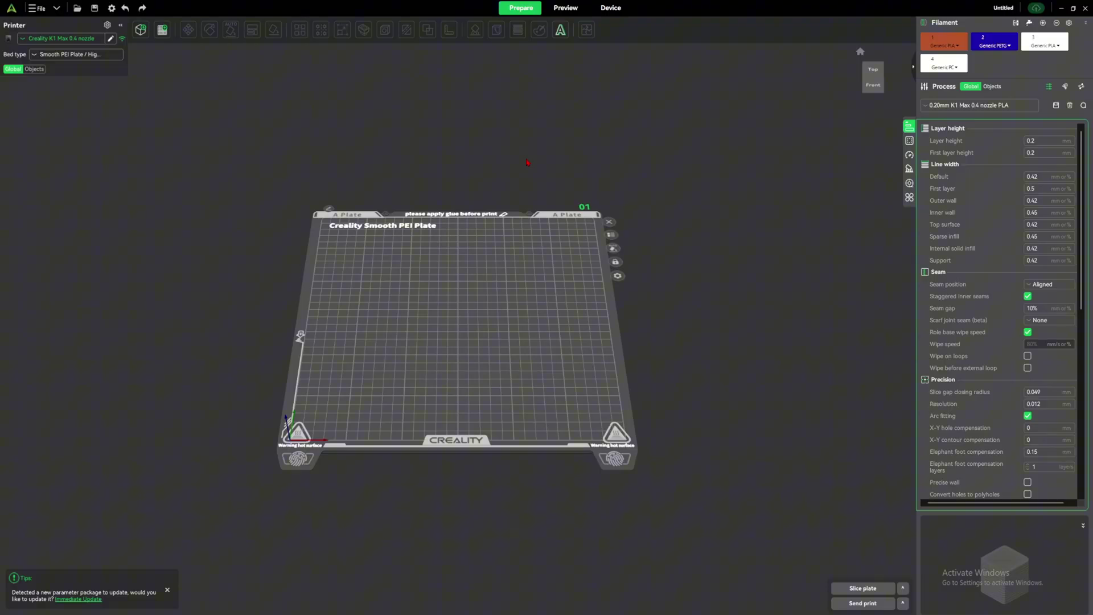
{"action": "left_click", "coordinate": [66, 39]}
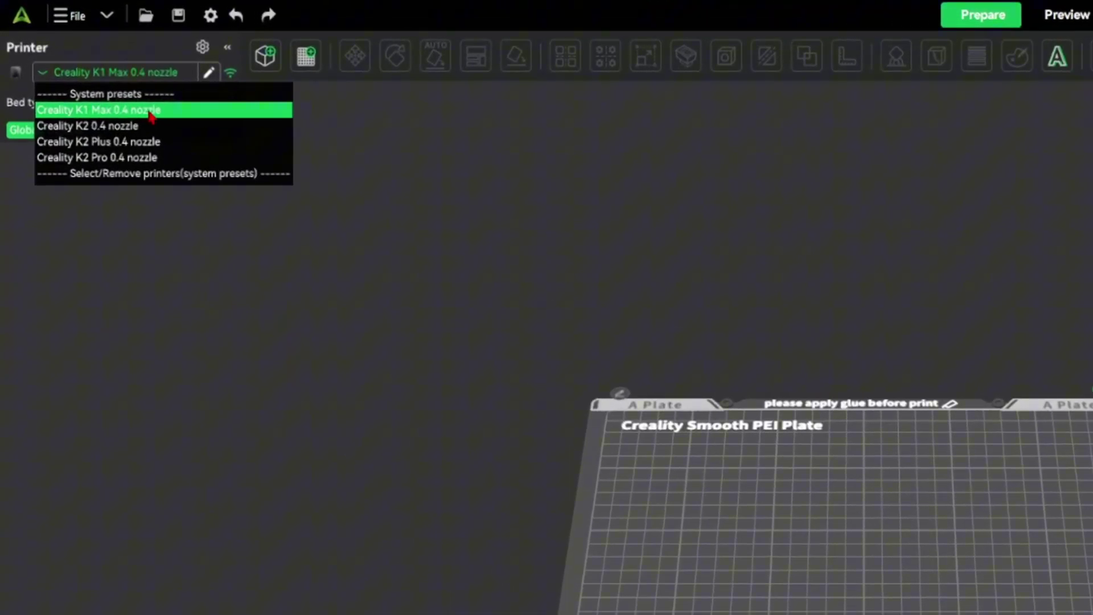
{"action": "left_click", "coordinate": [151, 111]}
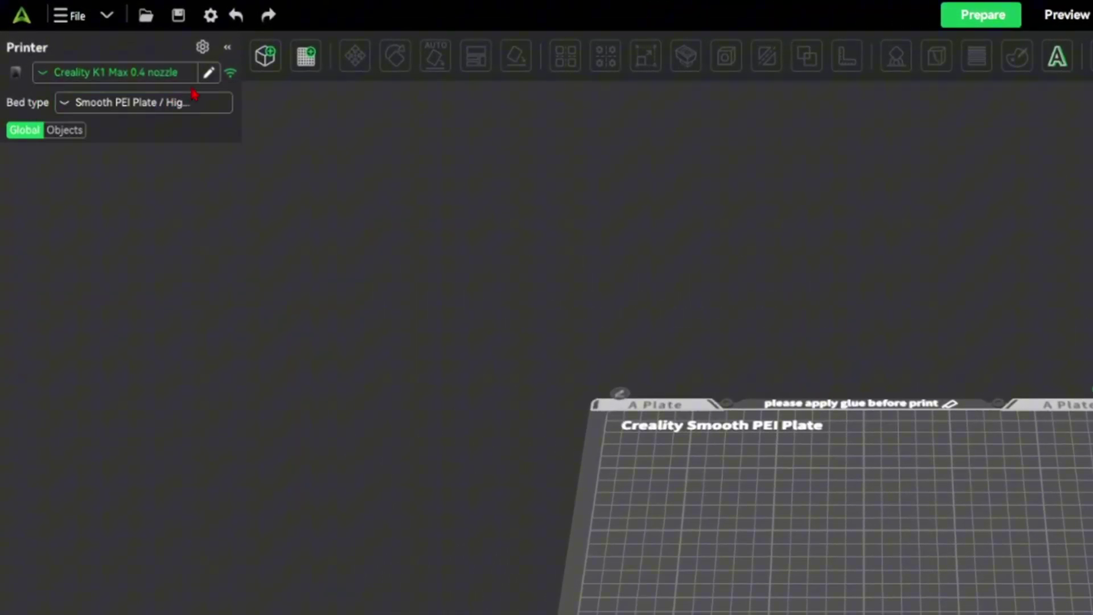
{"action": "left_click", "coordinate": [214, 83]}
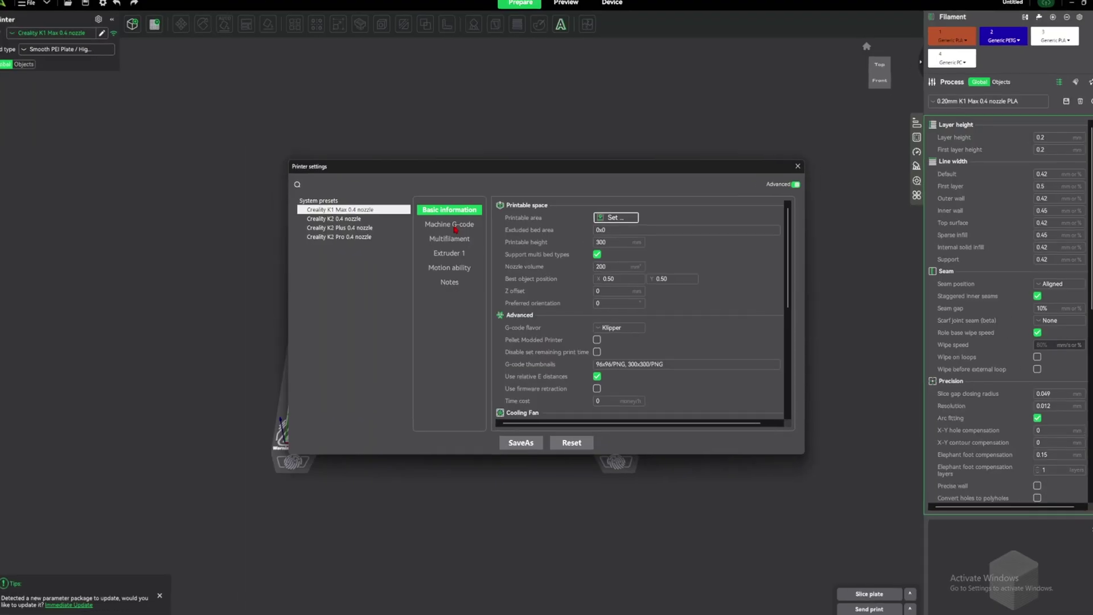
{"action": "left_click", "coordinate": [456, 228]}
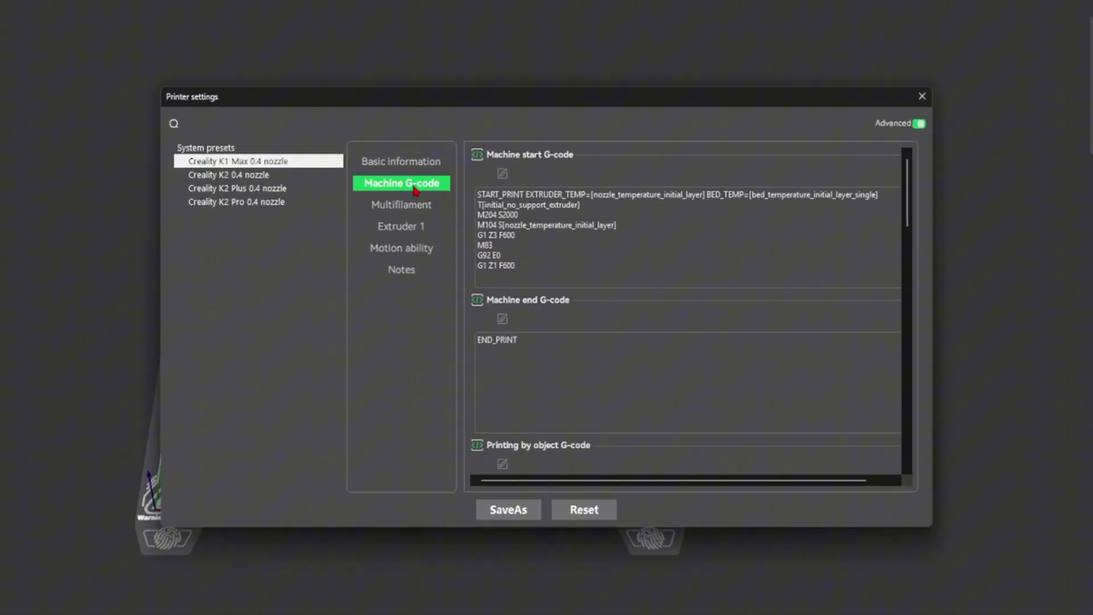
Inspect the machine start G-code by selecting lines such as G1 Z1 F600 and G1 Z3 F600.
{"action": "left_click", "coordinate": [544, 236]}
{"action": "left_click_drag", "start_coordinate": [534, 266], "coordinate": [672, 260]}
{"action": "left_click", "coordinate": [672, 260]}
{"action": "left_click_drag", "start_coordinate": [811, 237], "coordinate": [647, 179]}
{"action": "left_click", "coordinate": [731, 235]}
Select all three Change filament G-code lines and bring up the copy menu.
{"action": "scroll", "coordinate": [911, 188], "scroll_direction": "down", "scroll_amount": 1}
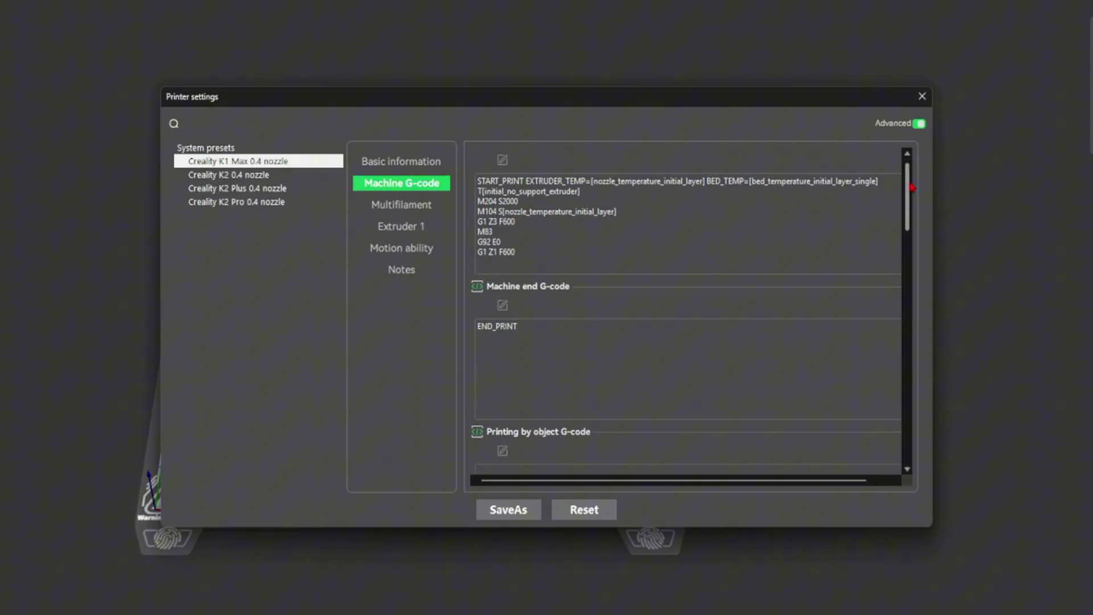
{"action": "left_click_drag", "start_coordinate": [910, 185], "coordinate": [922, 354]}
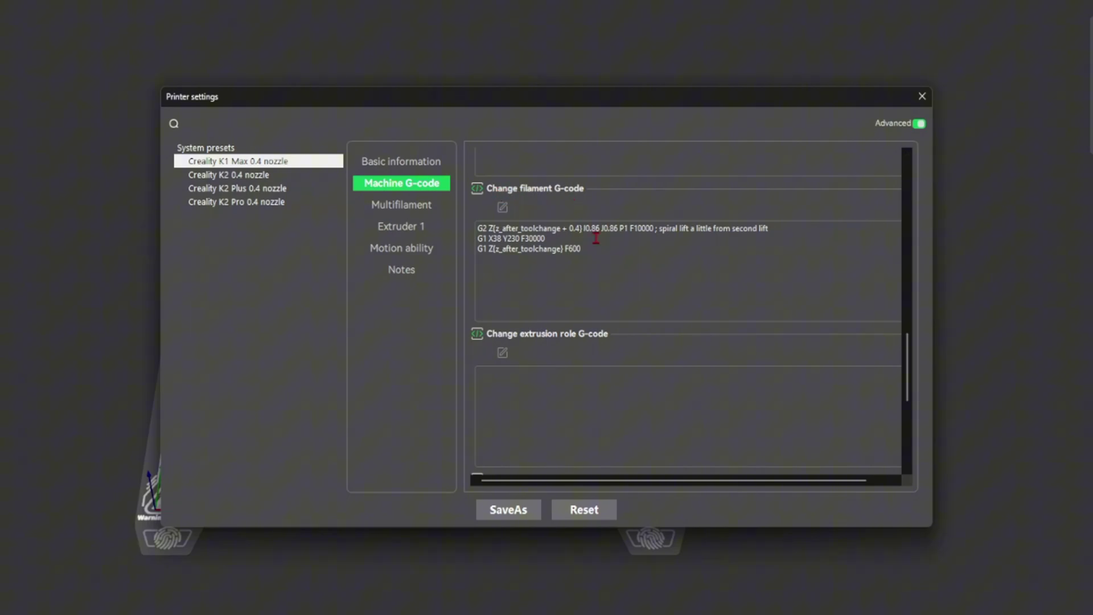
{"action": "left_click_drag", "start_coordinate": [644, 281], "coordinate": [357, 194]}
{"action": "left_click", "coordinate": [627, 273]}
{"action": "left_click_drag", "start_coordinate": [642, 267], "coordinate": [451, 212]}
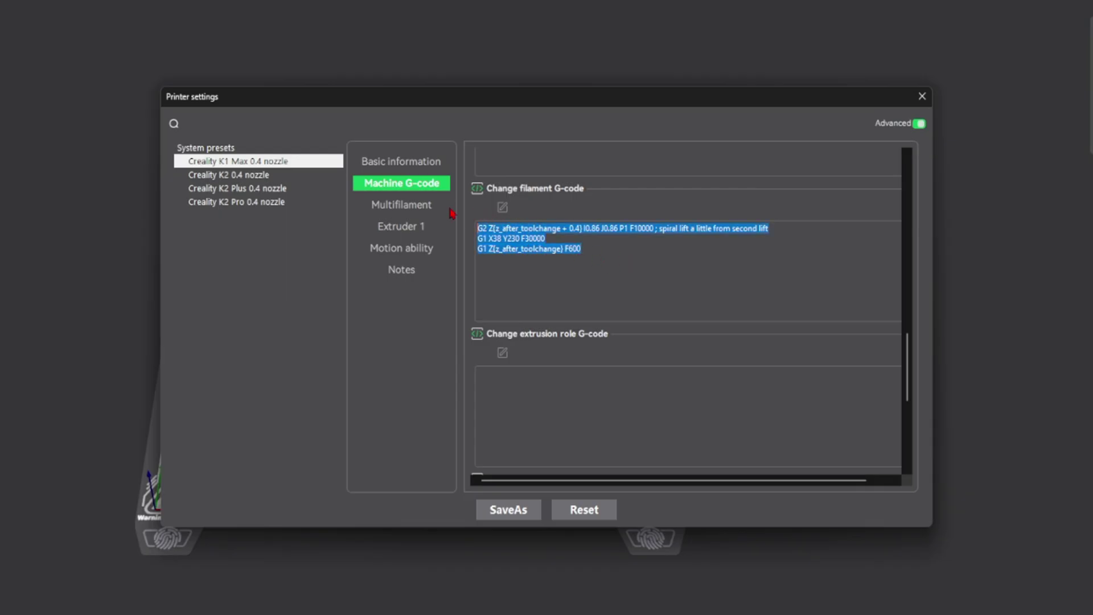
{"action": "right_click", "coordinate": [514, 234]}
Copy the three lines, then replace PAUSE with them in OrcaSlicer's Change filament G-code.
{"action": "left_click", "coordinate": [562, 282]}
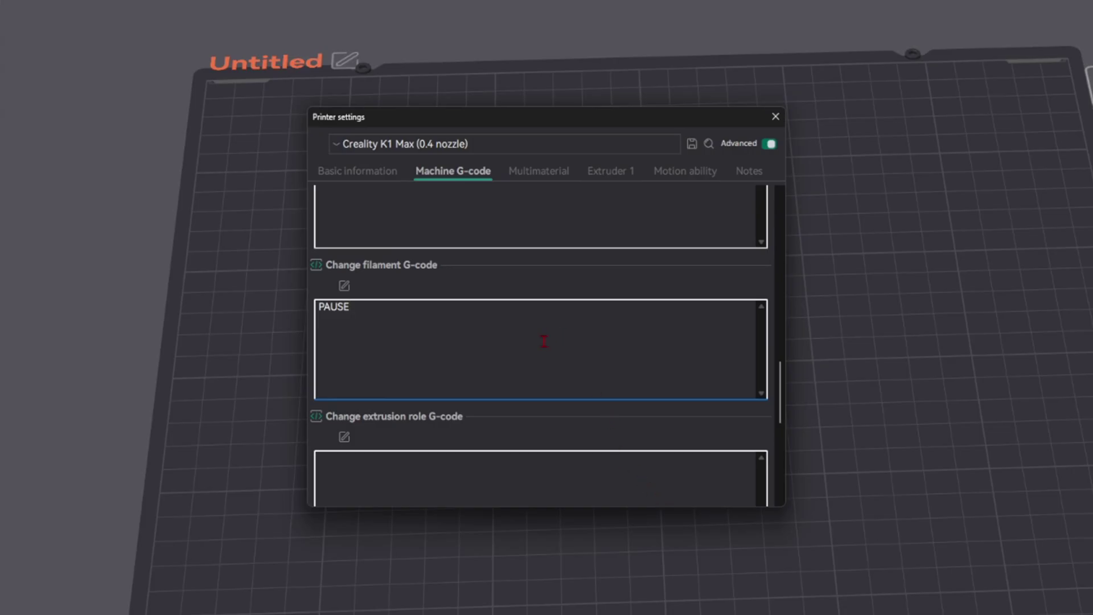
{"action": "left_click", "coordinate": [544, 341]}
{"action": "double_click", "coordinate": [388, 311]}
{"action": "key", "text": "BackSpace"}
{"action": "right_click", "coordinate": [389, 312]}
{"action": "left_click", "coordinate": [446, 371]}
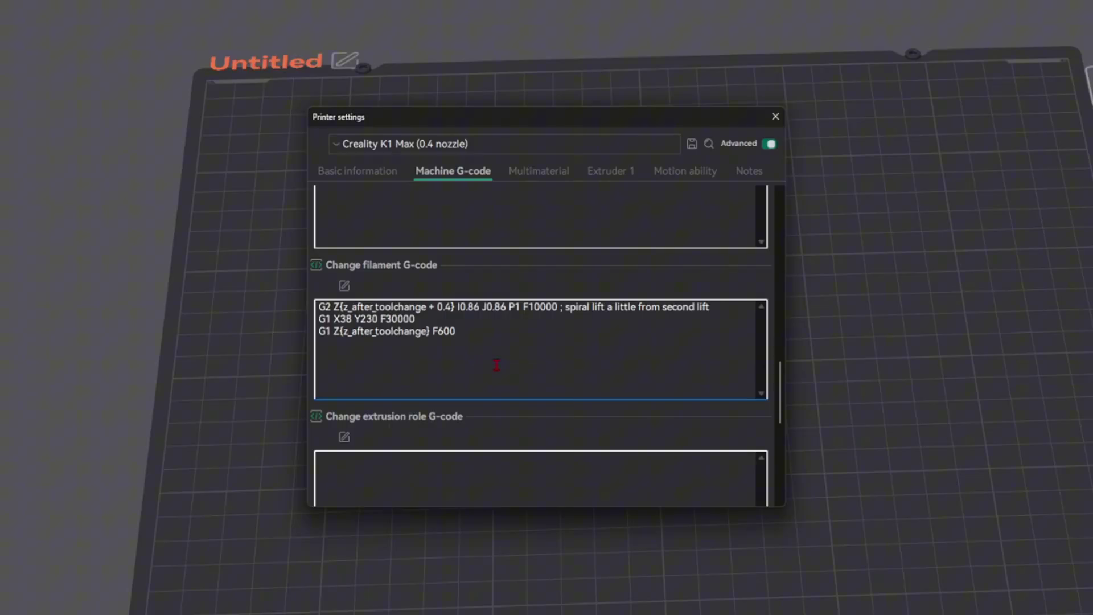
Review the pasted change-filament G-code and switch to the Multimaterial page.
{"action": "key", "text": "ctrl+a"}
{"action": "left_click", "coordinate": [537, 359]}
{"action": "scroll", "coordinate": [667, 283], "scroll_direction": "down", "scroll_amount": 1}
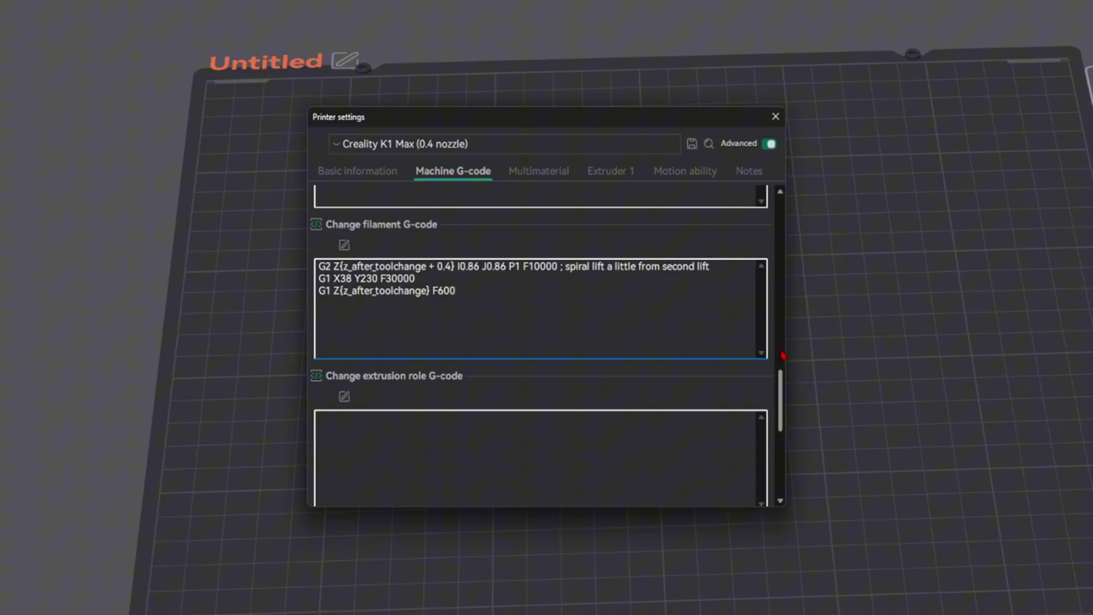
{"action": "left_click_drag", "start_coordinate": [782, 387], "coordinate": [803, 454]}
{"action": "left_click", "coordinate": [547, 181]}
Uncheck Manual Filament Change, check the Extruder 1 settings, and close Printer settings.
{"action": "scroll", "coordinate": [581, 217], "scroll_direction": "up", "scroll_amount": 2}
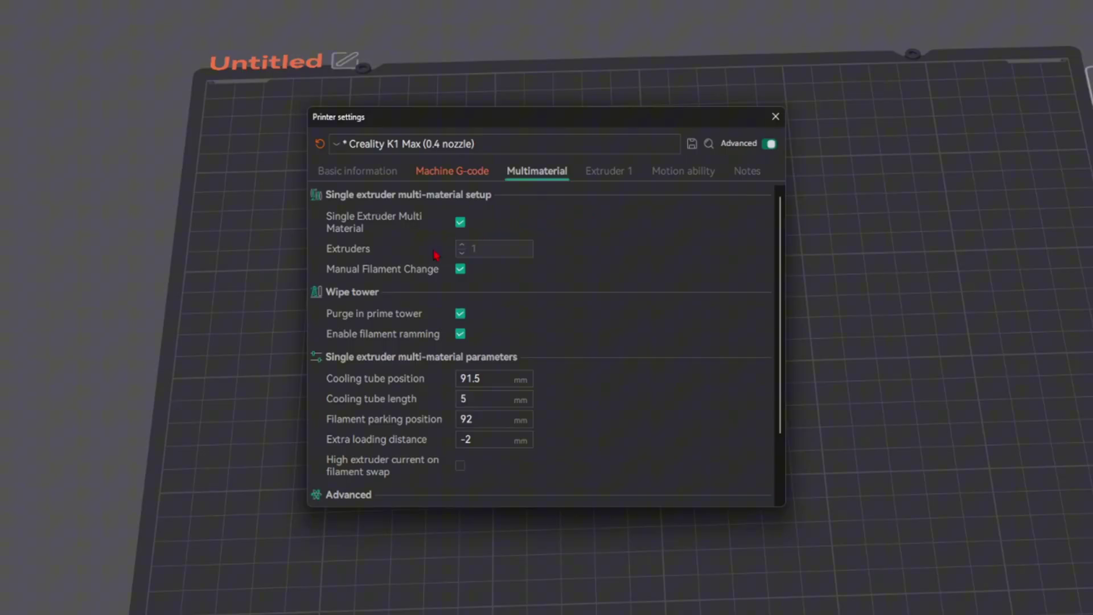
{"action": "mouse_move", "coordinate": [403, 277]}
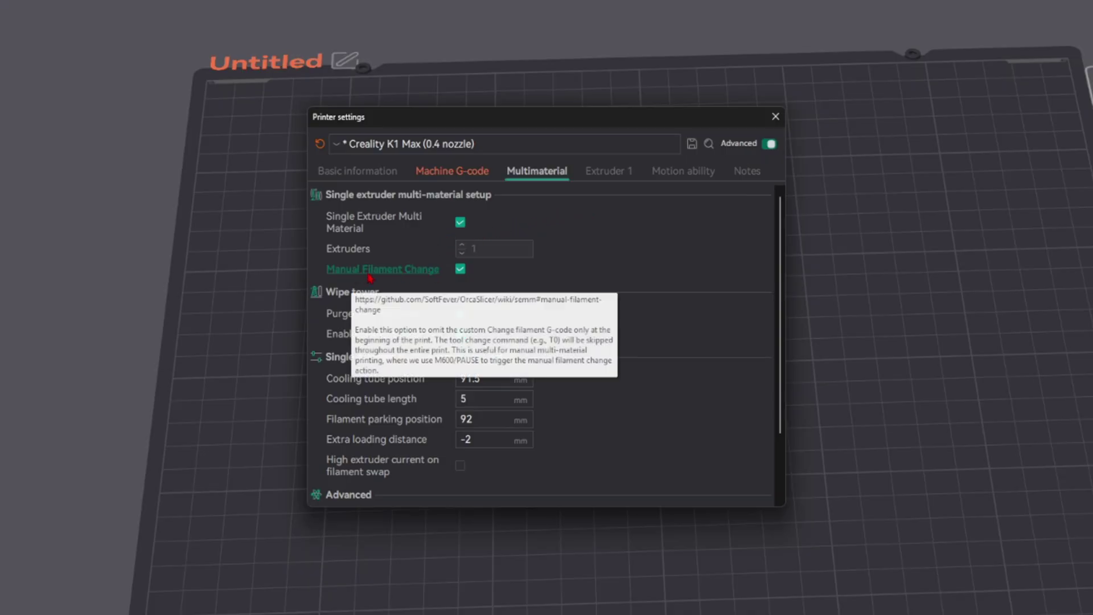
{"action": "left_click", "coordinate": [461, 269]}
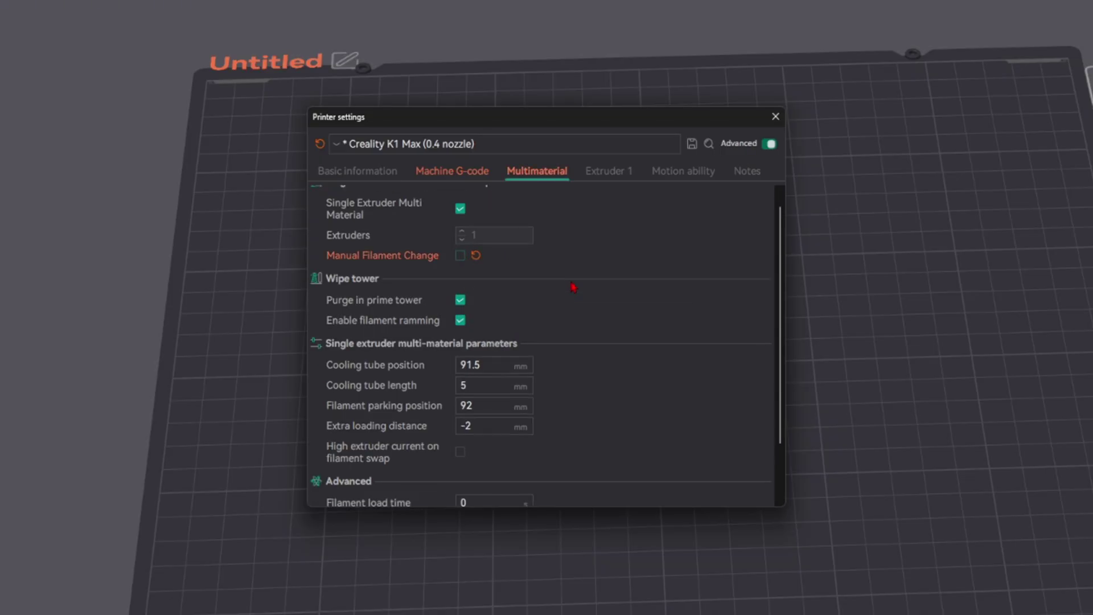
{"action": "scroll", "coordinate": [573, 287], "scroll_direction": "down", "scroll_amount": 2}
{"action": "scroll", "coordinate": [573, 288], "scroll_direction": "up", "scroll_amount": 2}
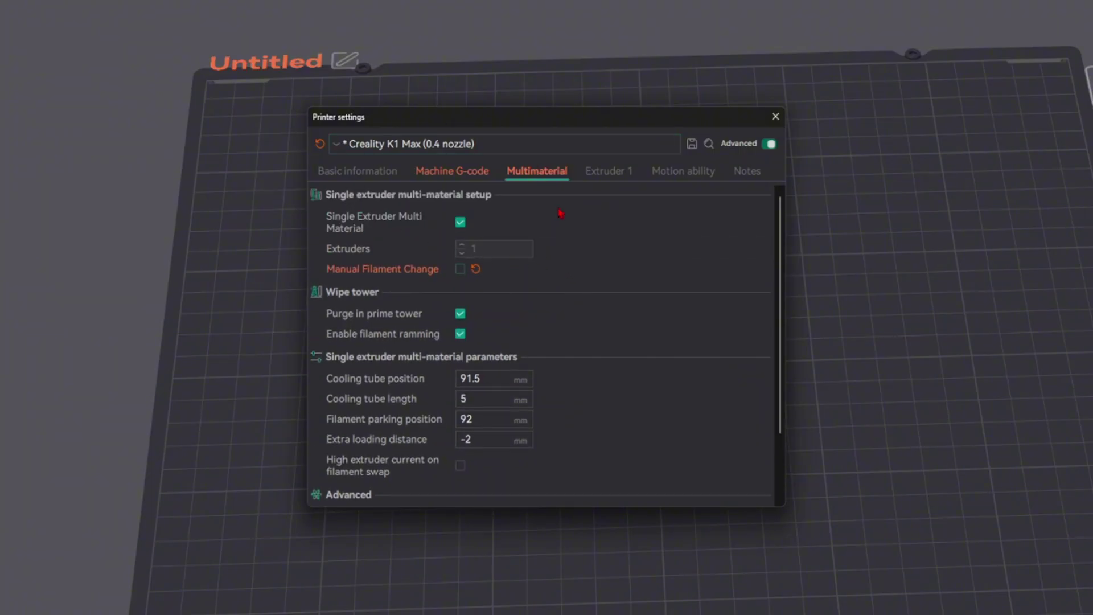
{"action": "left_click", "coordinate": [608, 171]}
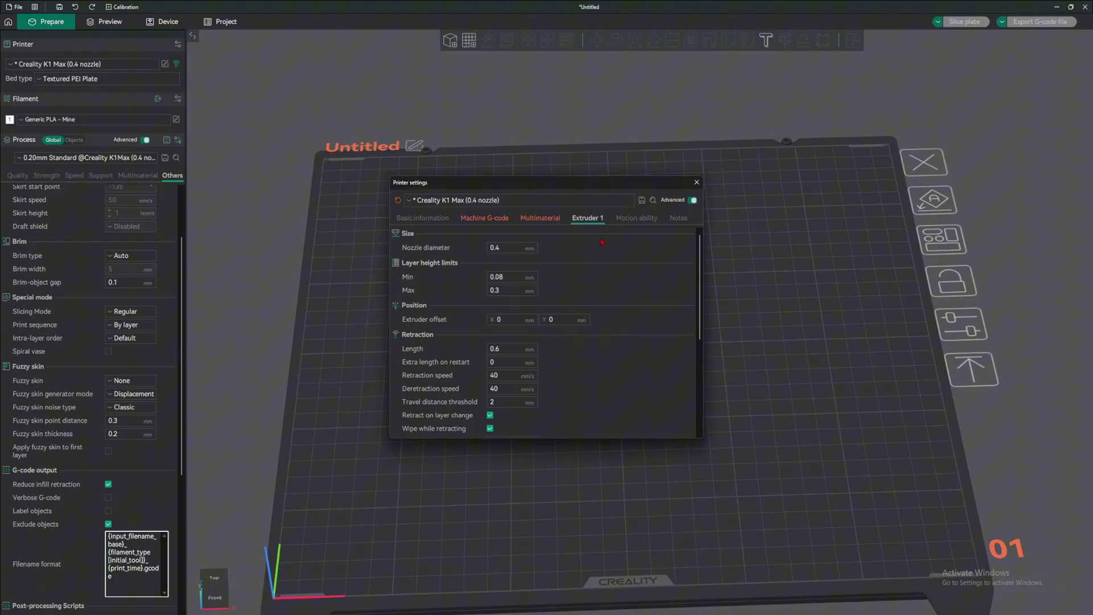
{"action": "left_click", "coordinate": [697, 182]}
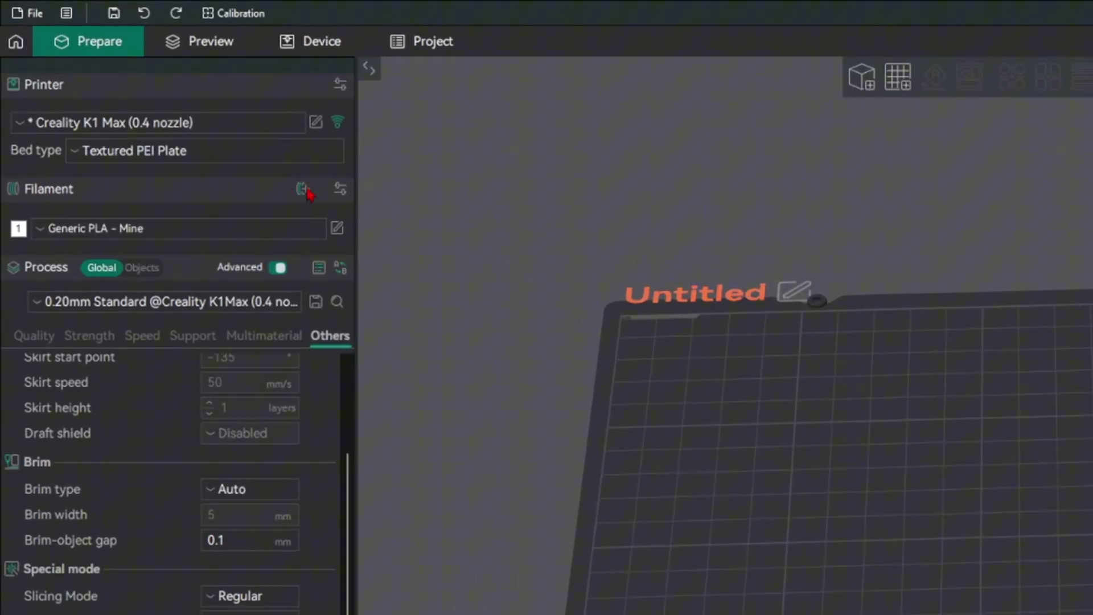
Add three more filament slots for a total of four filaments.
{"action": "left_click", "coordinate": [306, 193]}
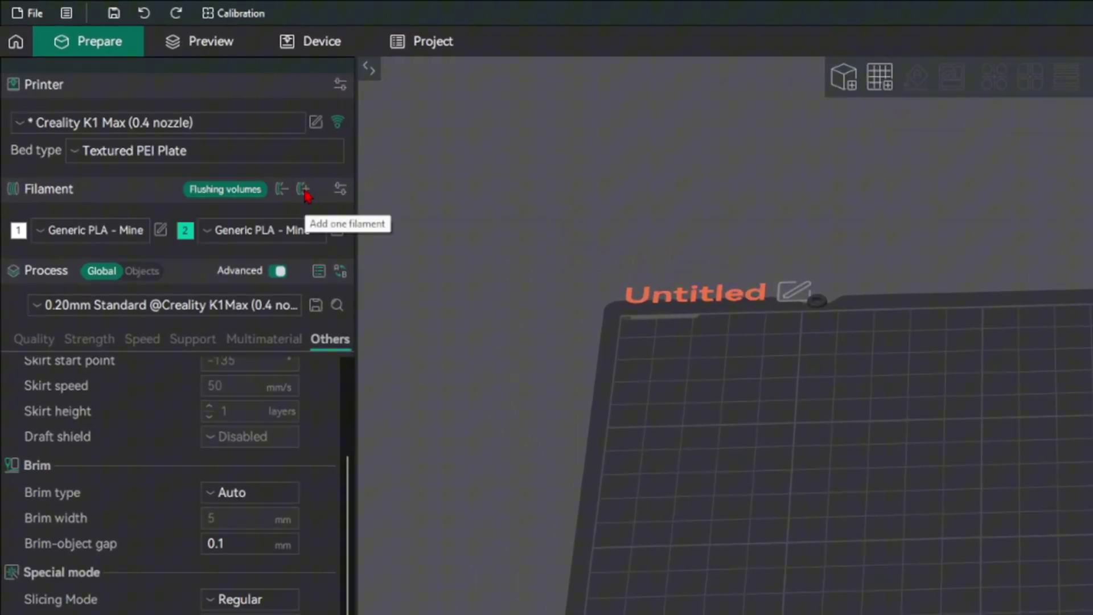
{"action": "left_click", "coordinate": [306, 193]}
{"action": "left_click", "coordinate": [305, 193]}
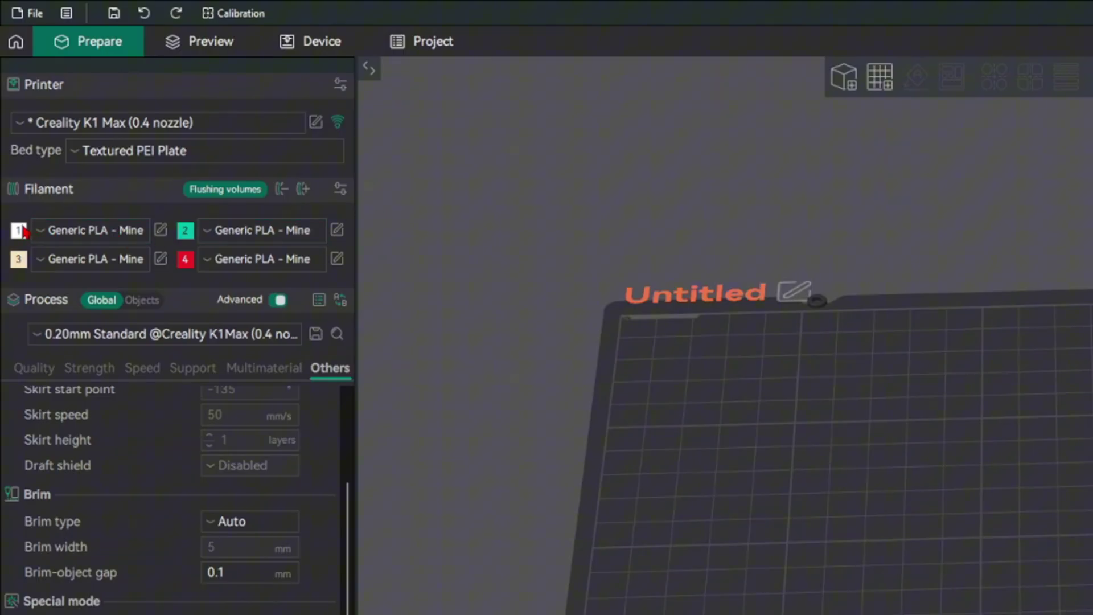
Set filament 1's colour to maroon.
{"action": "left_click", "coordinate": [22, 230]}
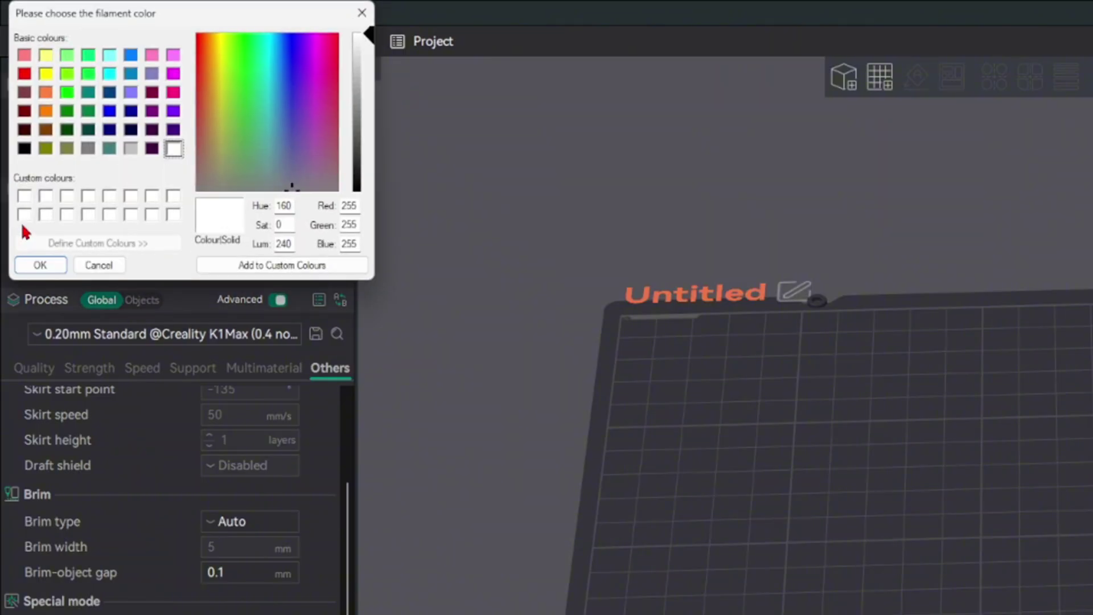
{"action": "left_click", "coordinate": [361, 13]}
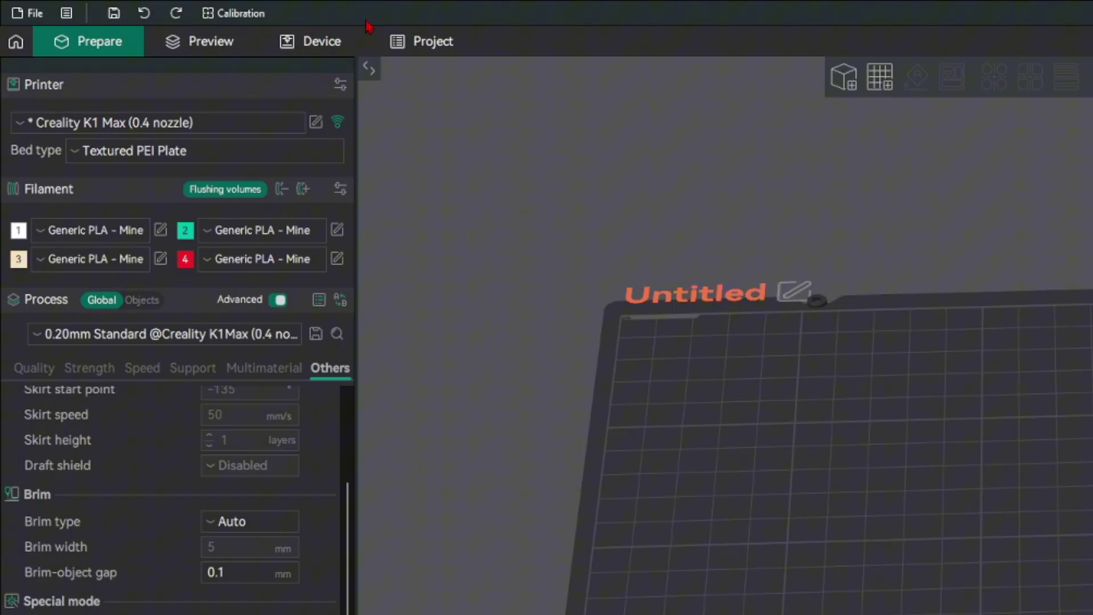
{"action": "left_click", "coordinate": [20, 232]}
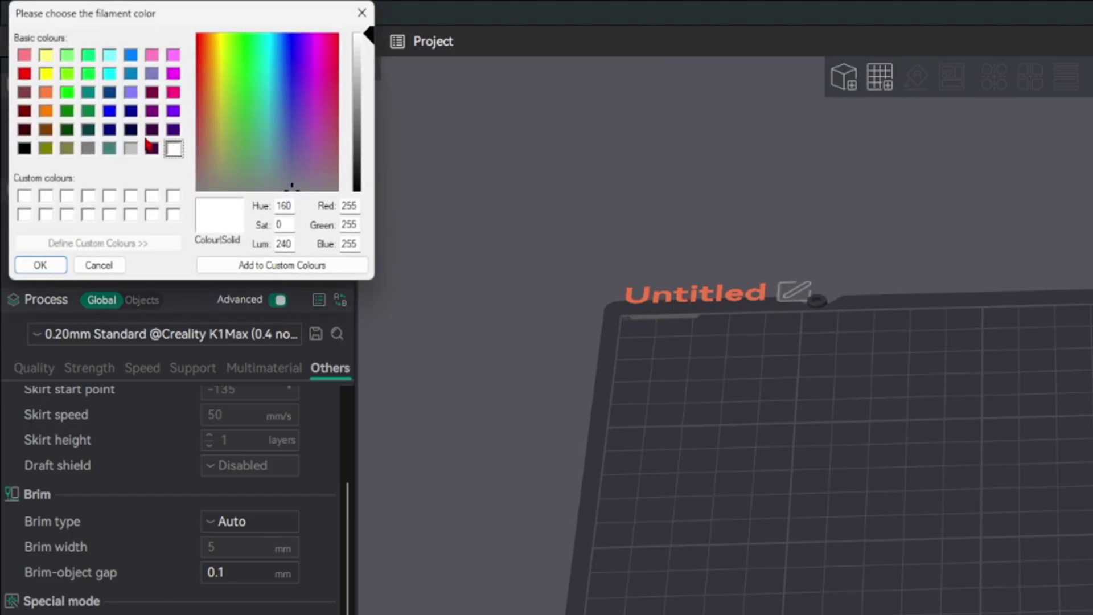
{"action": "left_click", "coordinate": [24, 91]}
{"action": "left_click", "coordinate": [362, 12]}
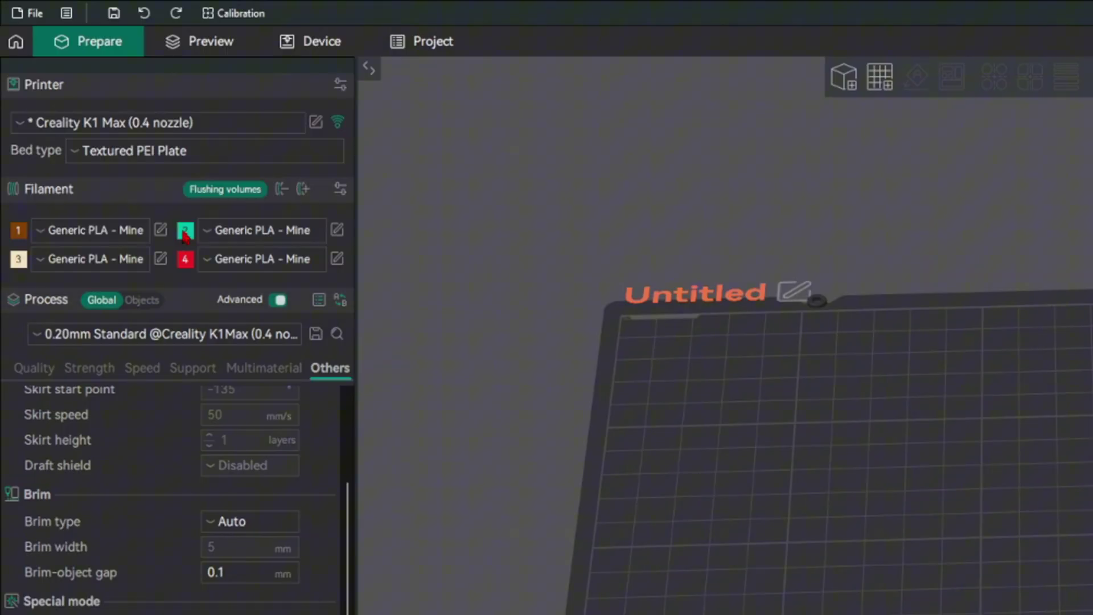
Make filament 2 bright green and filament 3 white.
{"action": "left_click", "coordinate": [184, 236]}
{"action": "left_click", "coordinate": [58, 83]}
{"action": "left_click", "coordinate": [37, 264]}
{"action": "left_click", "coordinate": [26, 261]}
{"action": "left_click", "coordinate": [173, 148]}
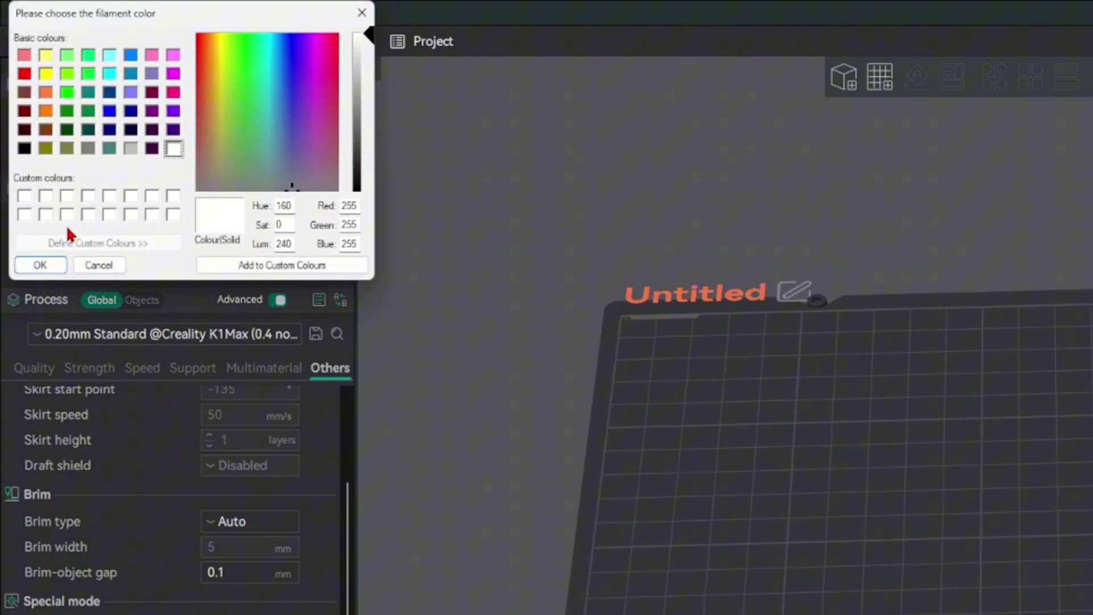
{"action": "left_click", "coordinate": [36, 265]}
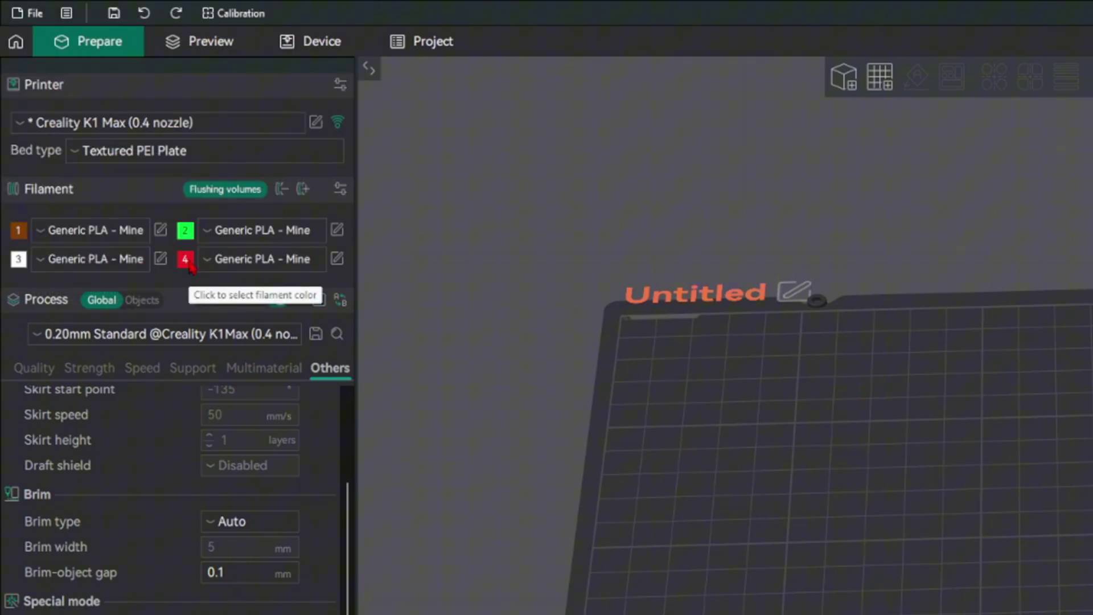
{"action": "left_click", "coordinate": [186, 261]}
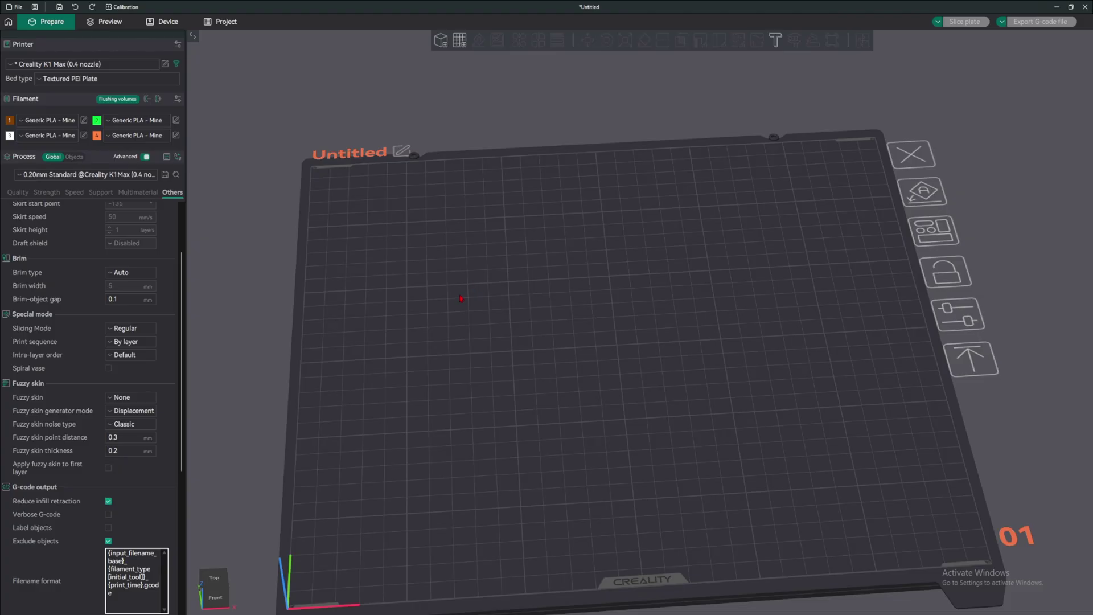
Add a 3DBenchy from the build plate's Add Handy models menu, then deselect it.
{"action": "left_click_drag", "start_coordinate": [461, 298], "coordinate": [357, 267]}
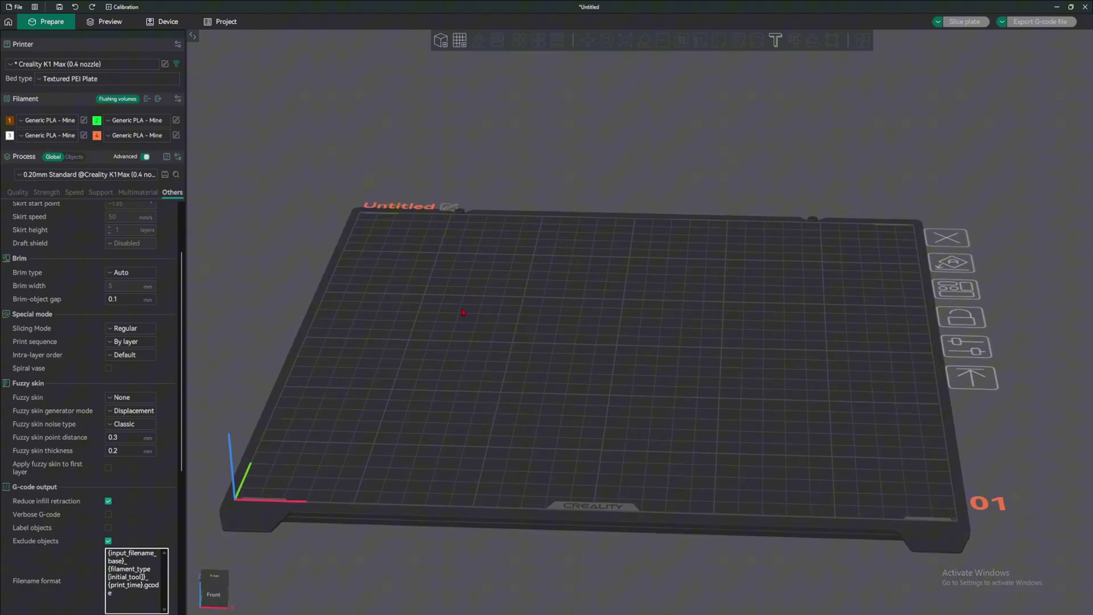
{"action": "right_click", "coordinate": [559, 297]}
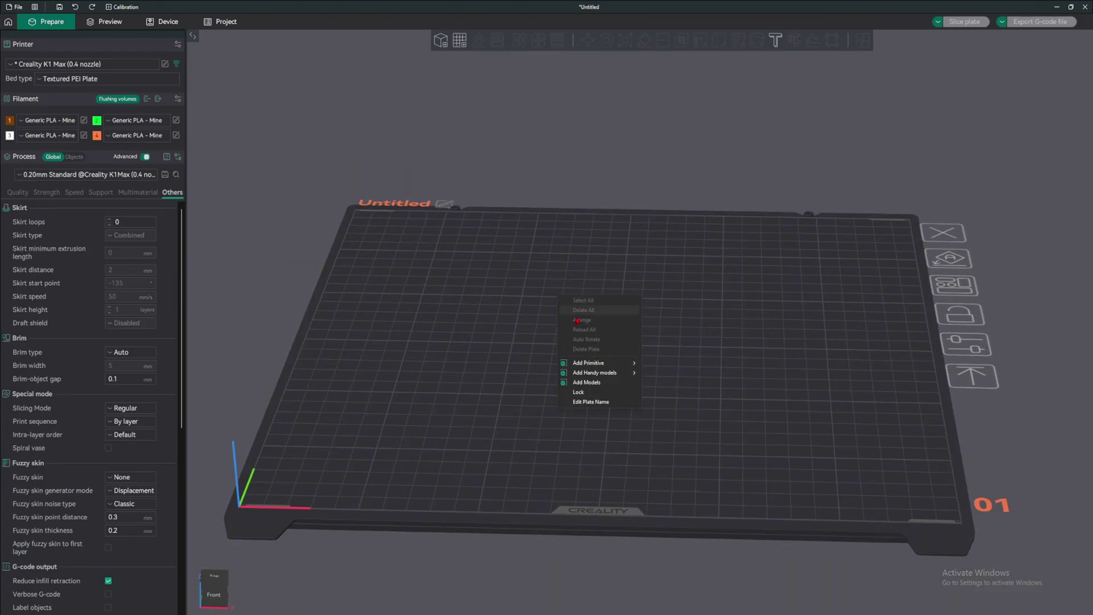
{"action": "mouse_move", "coordinate": [603, 373]}
{"action": "left_click", "coordinate": [667, 392]}
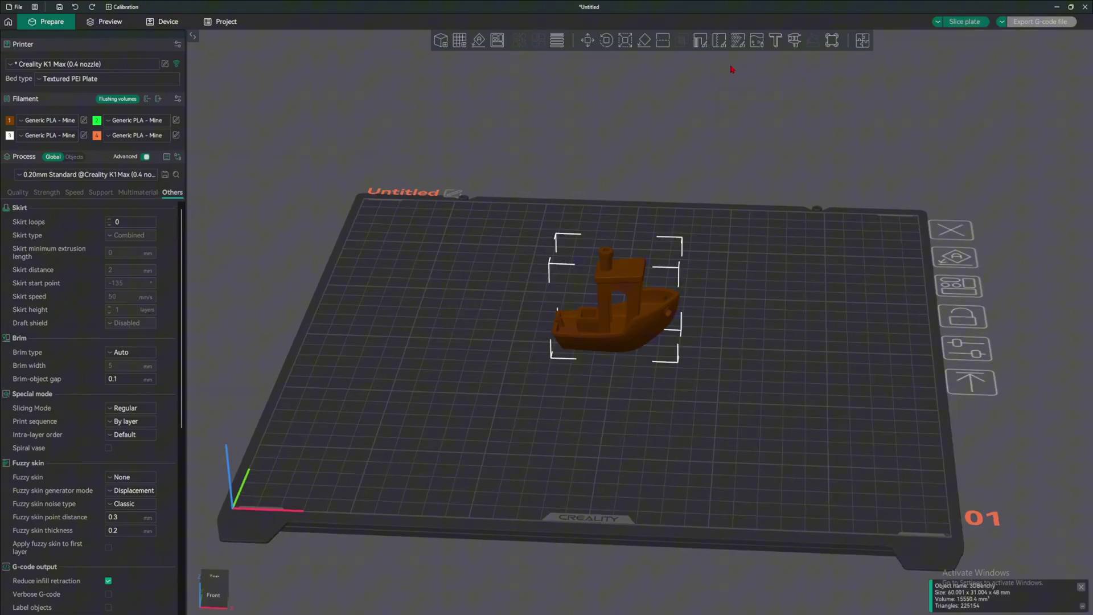
{"action": "left_click_drag", "start_coordinate": [748, 71], "coordinate": [756, 42]}
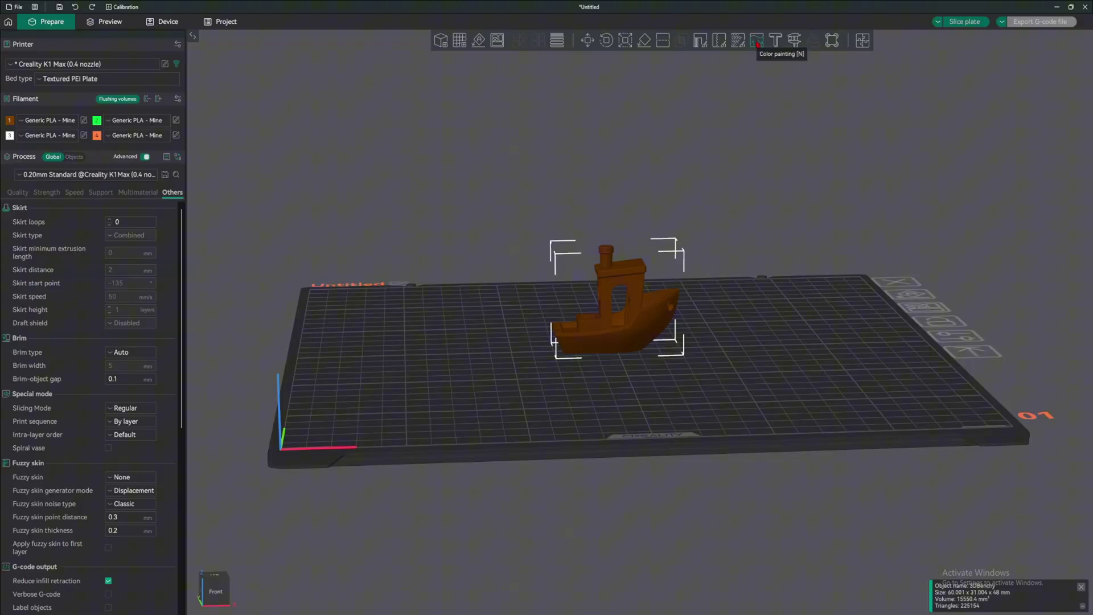
{"action": "key", "text": "Escape"}
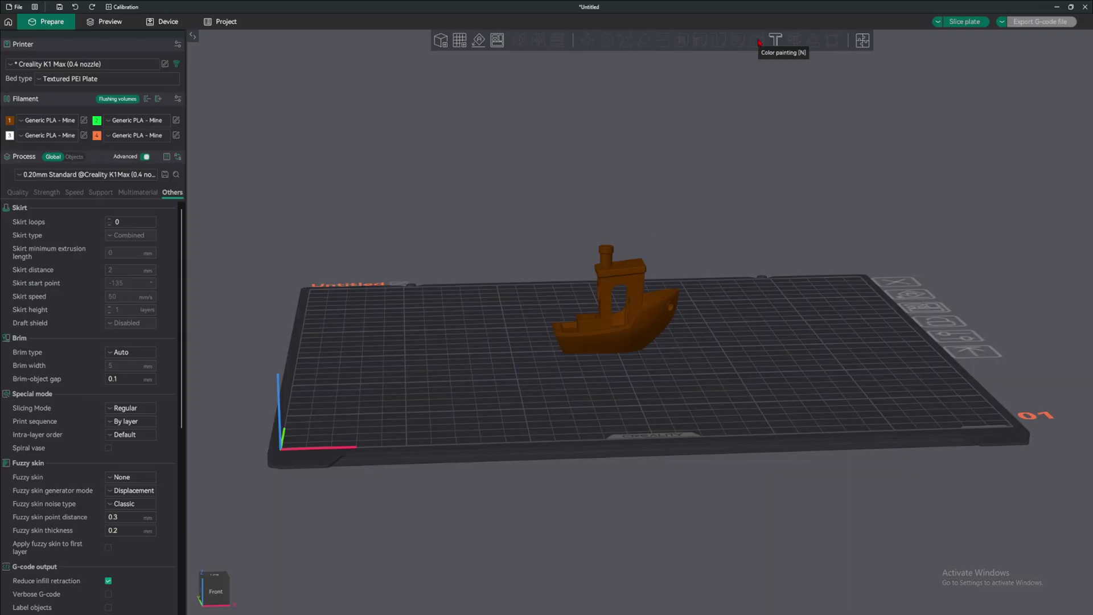
In Color painting from Front view, paint the Benchy's hull and cabin-roof height bands in green filament 2.
{"action": "left_click", "coordinate": [630, 273]}
{"action": "left_click", "coordinate": [763, 44]}
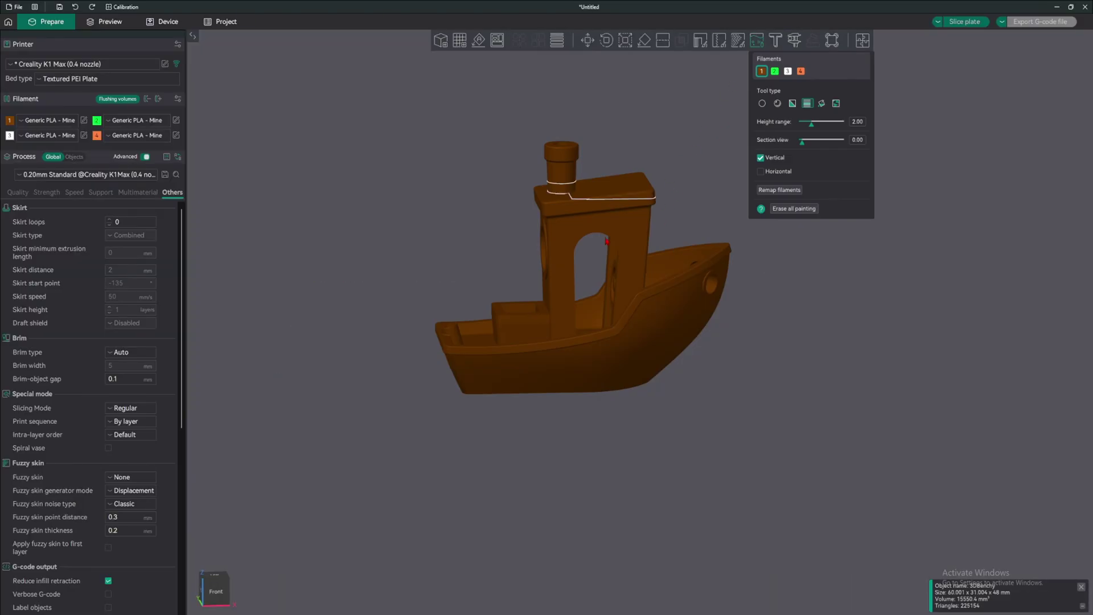
{"action": "left_click", "coordinate": [216, 591]}
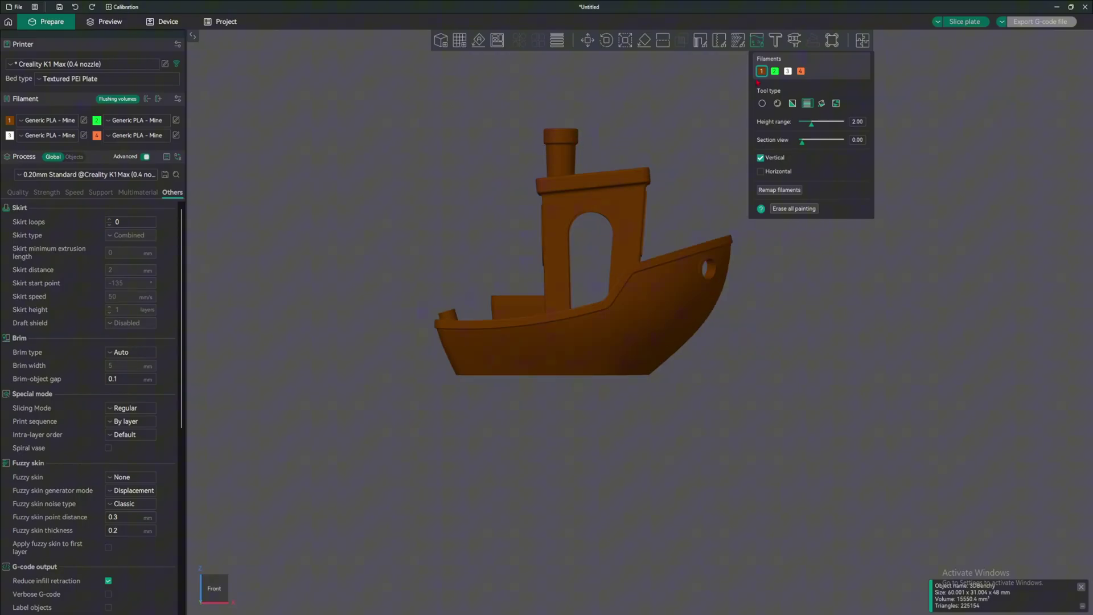
{"action": "left_click", "coordinate": [775, 71]}
{"action": "left_click", "coordinate": [808, 106]}
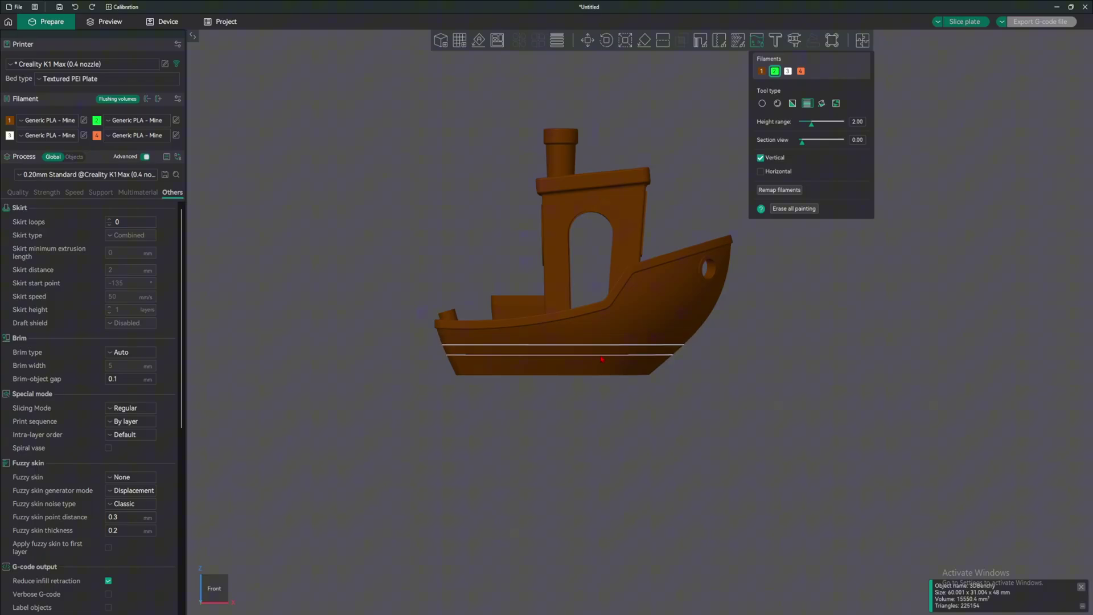
{"action": "left_click", "coordinate": [603, 342]}
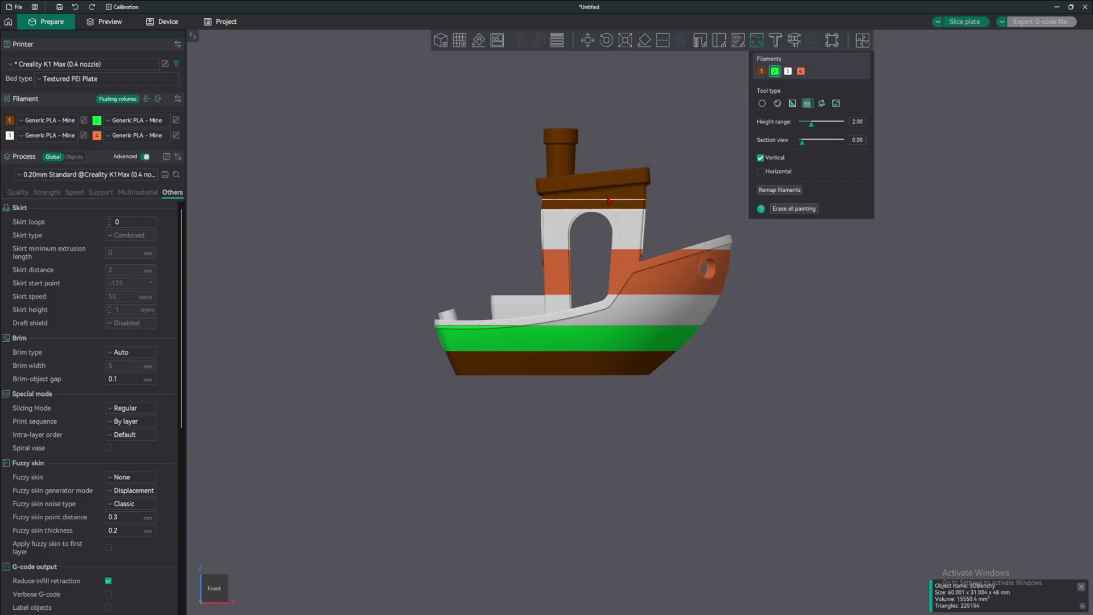
{"action": "left_click", "coordinate": [610, 179]}
{"action": "left_click_drag", "start_coordinate": [632, 137], "coordinate": [655, 83]}
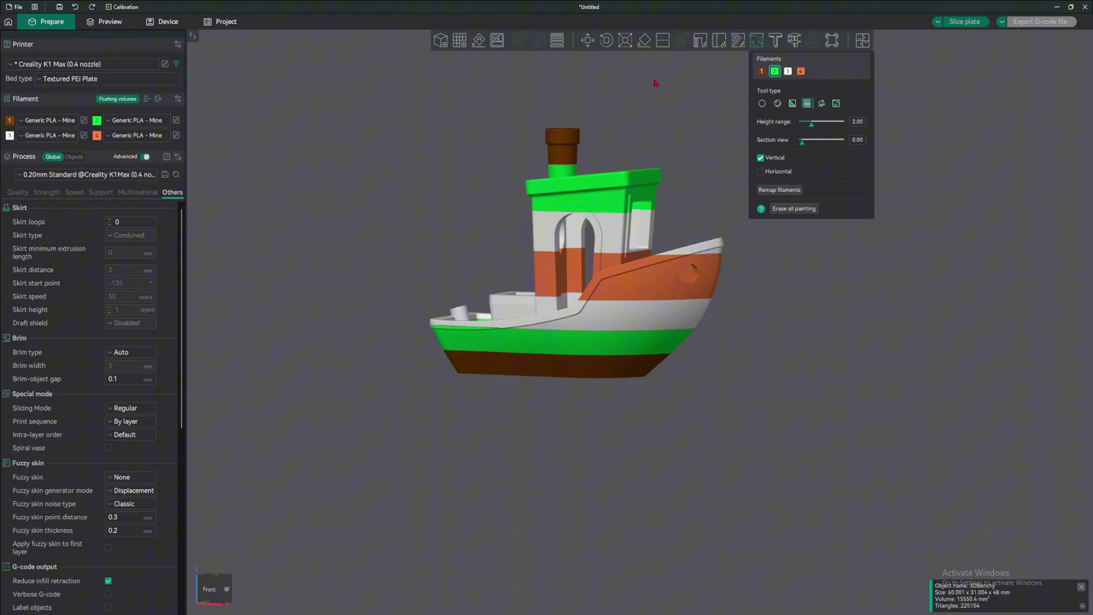
{"action": "mouse_move", "coordinate": [655, 83]}
{"action": "left_mouse_down"}
{"action": "mouse_move", "coordinate": [649, 103]}
{"action": "mouse_move", "coordinate": [668, 139]}
{"action": "left_mouse_up"}
Slice the plate with Ctrl+R and open the physical printer connection settings.
{"action": "key", "text": "ctrl+r"}
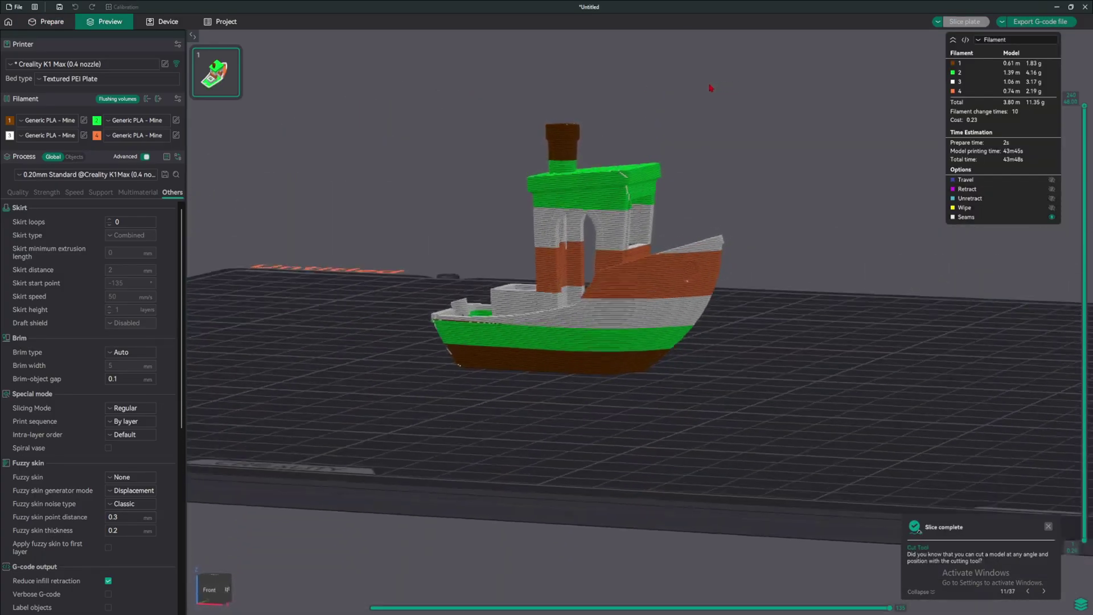
{"action": "left_click_drag", "start_coordinate": [705, 103], "coordinate": [364, 82]}
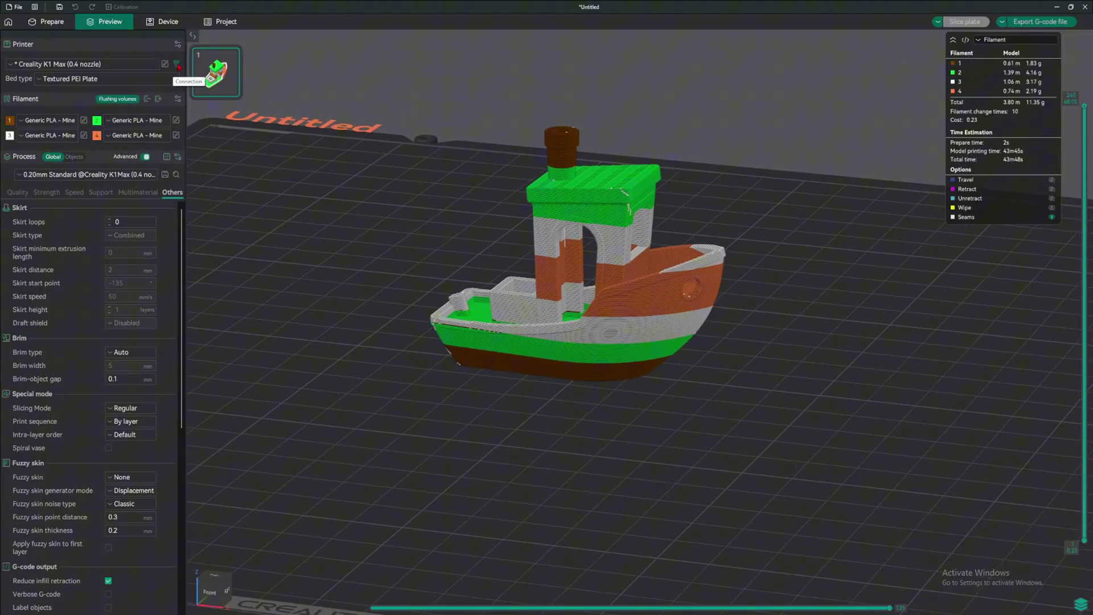
{"action": "left_click", "coordinate": [177, 65]}
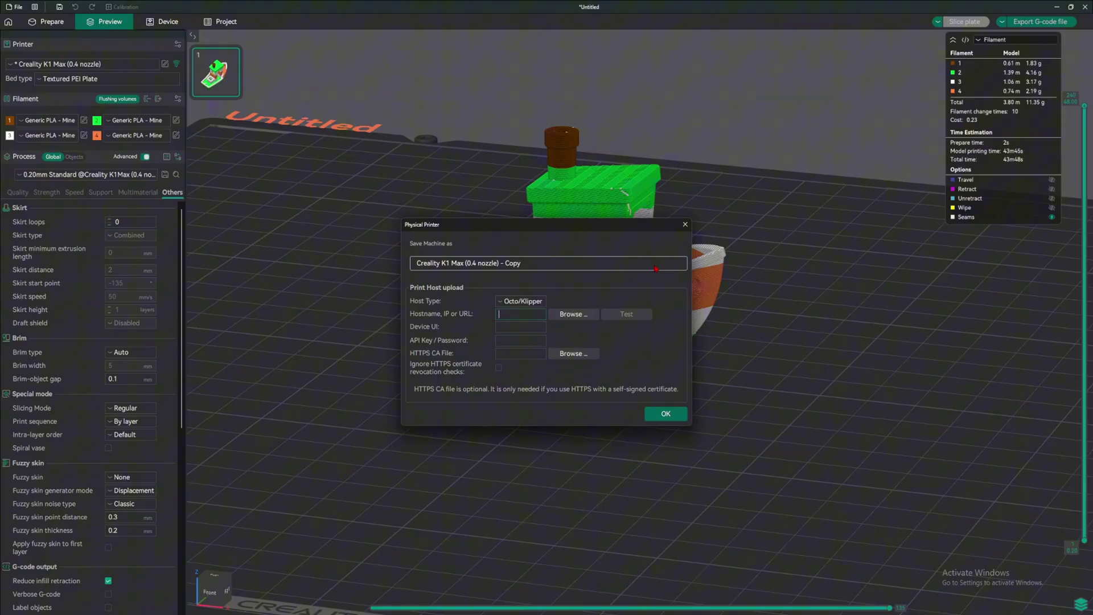
Save the K1 Max preset with the printer's host address and close the connection dialog.
{"action": "left_click", "coordinate": [665, 413]}
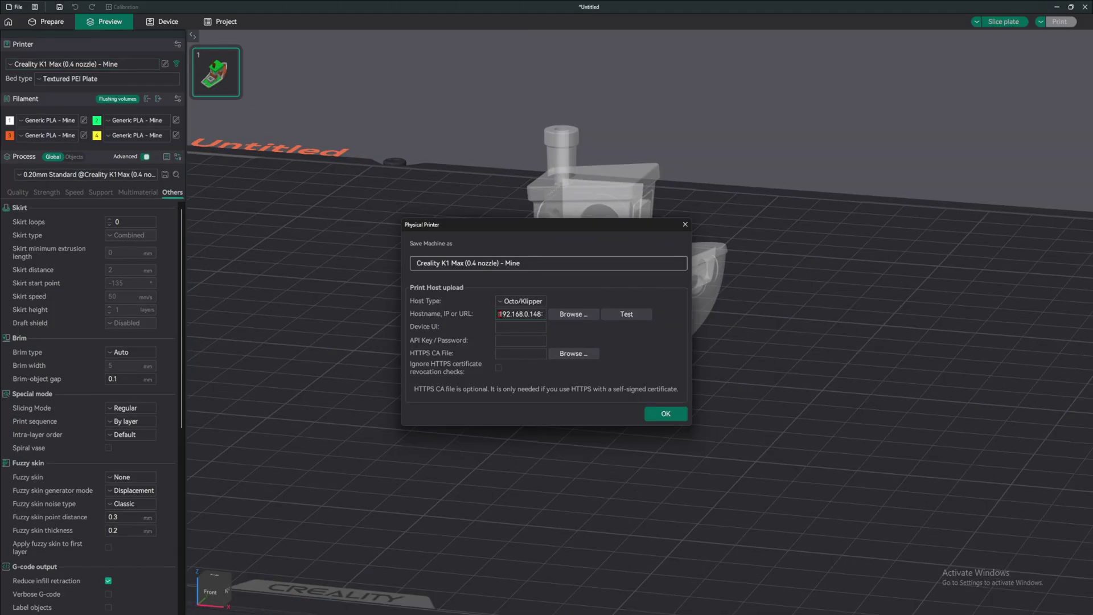
{"action": "left_click_drag", "start_coordinate": [499, 314], "coordinate": [575, 313]}
{"action": "left_click", "coordinate": [684, 225]}
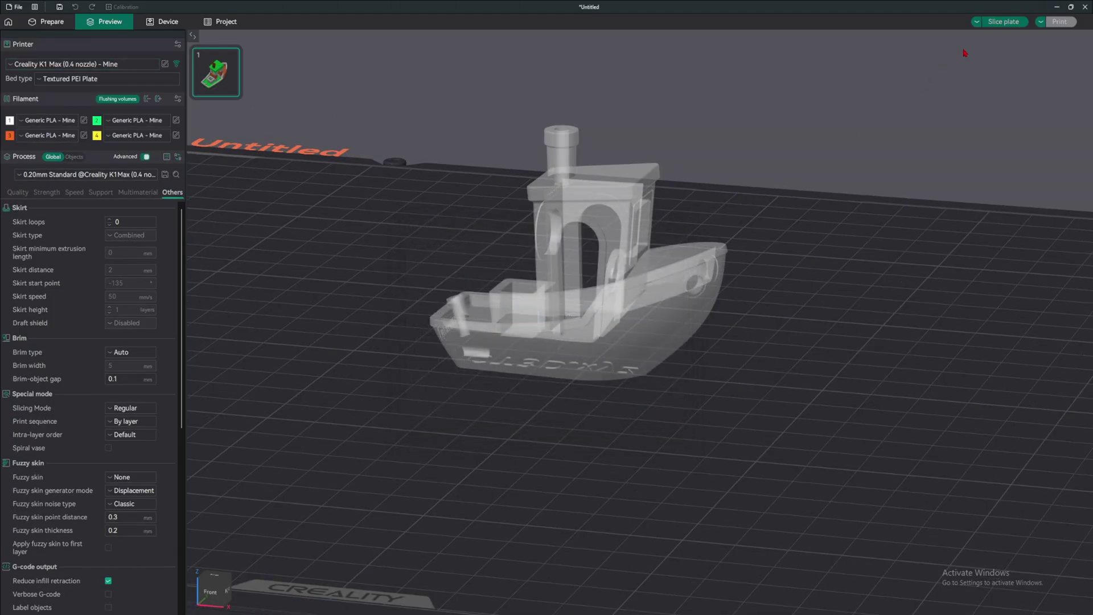
Re-slice the plate and send the G-code to the K1 Max with Upload and Print.
{"action": "left_click", "coordinate": [1018, 23]}
{"action": "left_click", "coordinate": [1060, 22]}
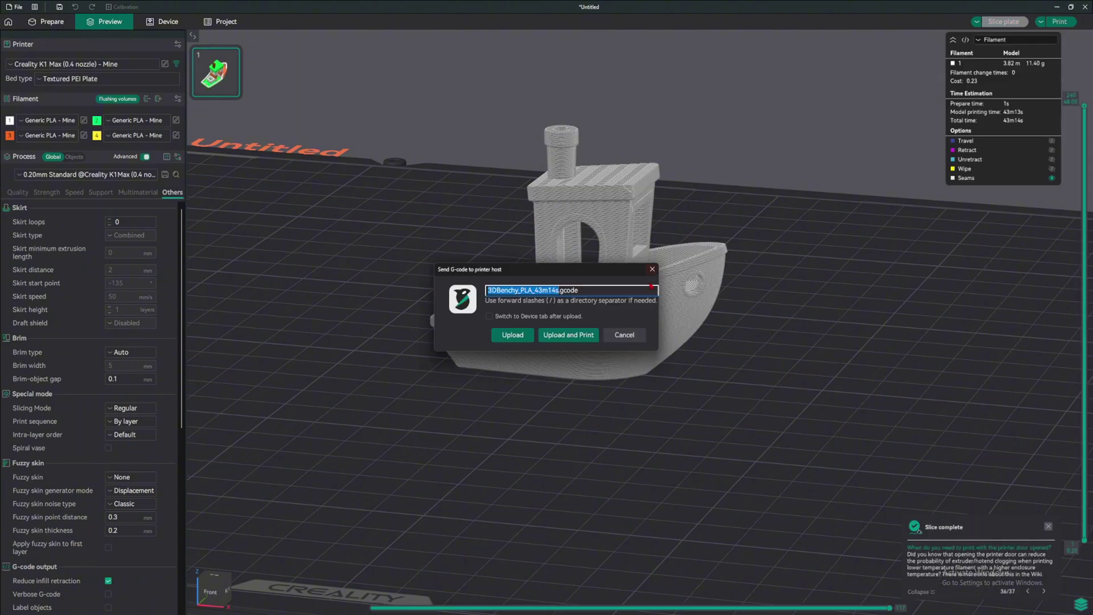
{"action": "left_click", "coordinate": [577, 335]}
{"action": "left_click_drag", "start_coordinate": [577, 339], "coordinate": [730, 250]}
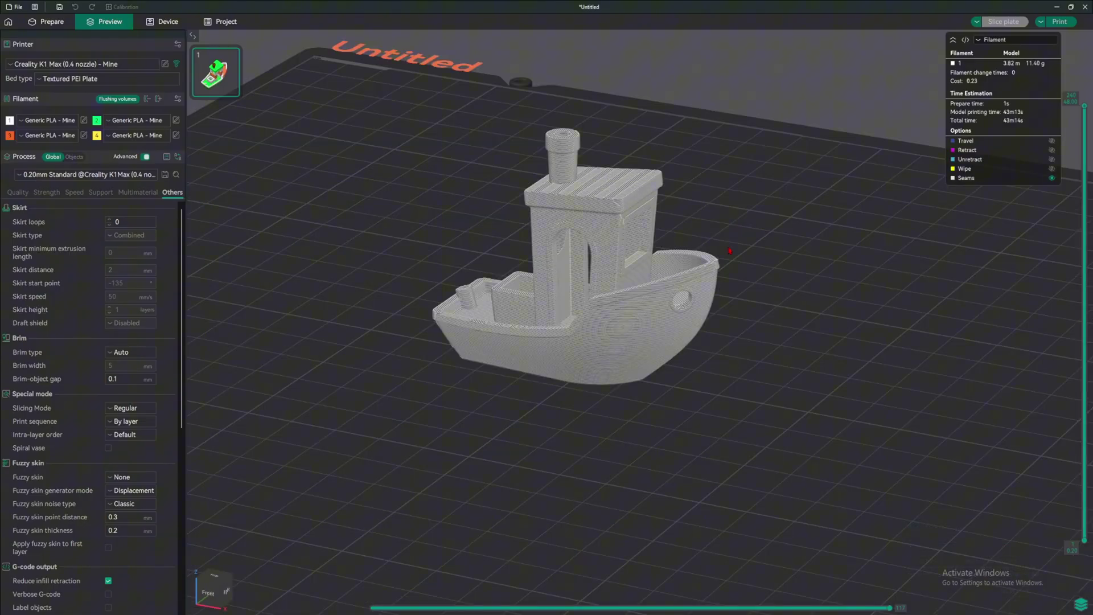